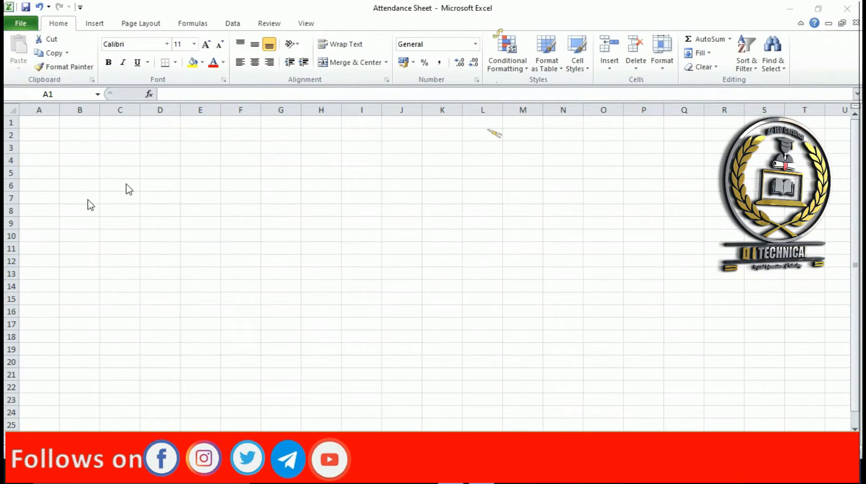
Type the headings Si No, Name, 1 and 2 across cells A5 to D5
click(37, 128)
click(37, 160)
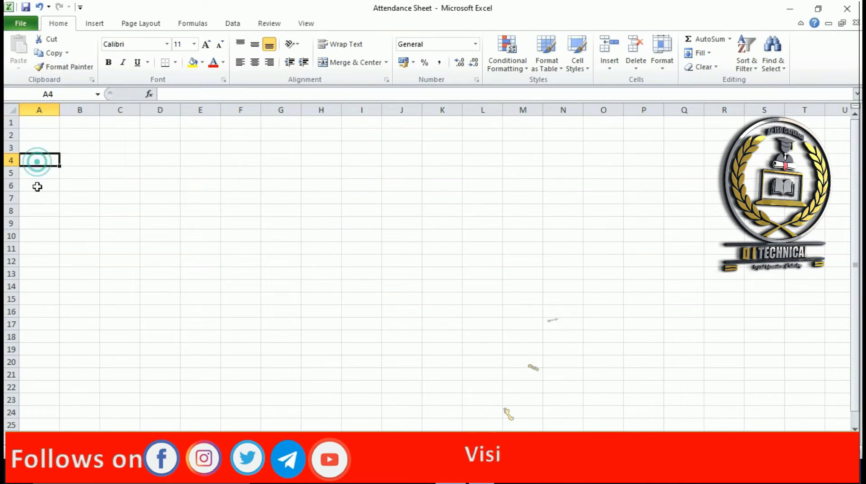
click(37, 185)
click(44, 173)
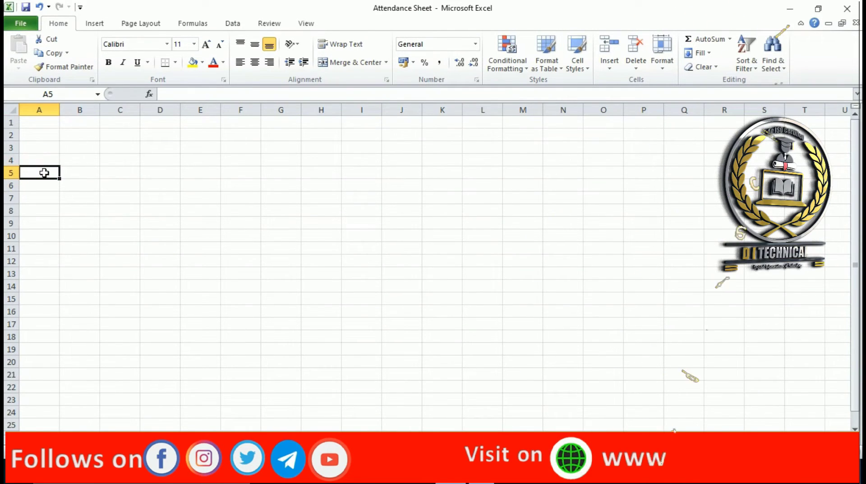
text(Si)
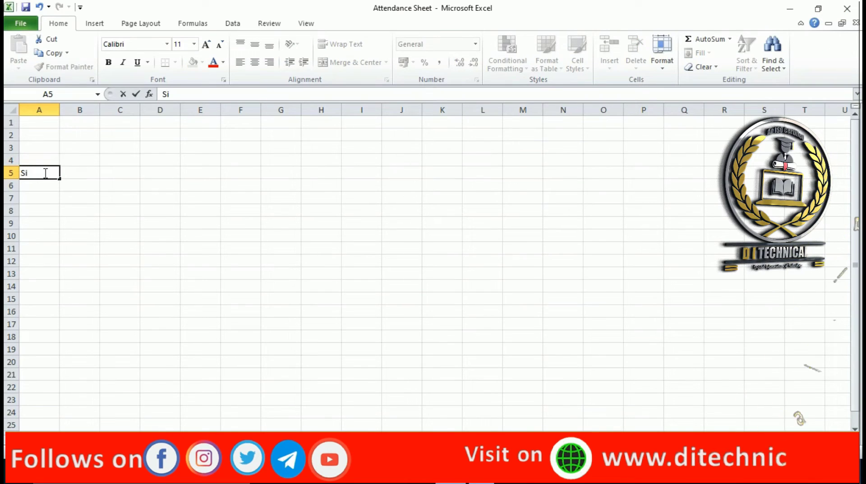
text( No)
key(Tab)
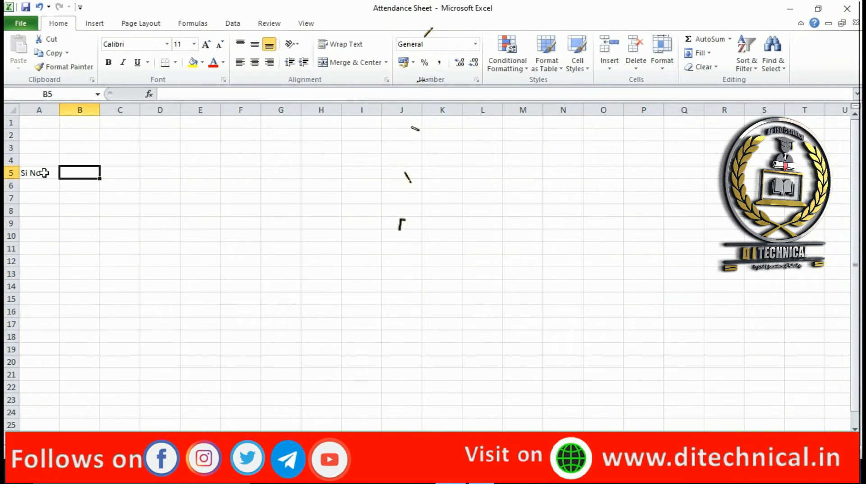
text(Name)
key(Tab)
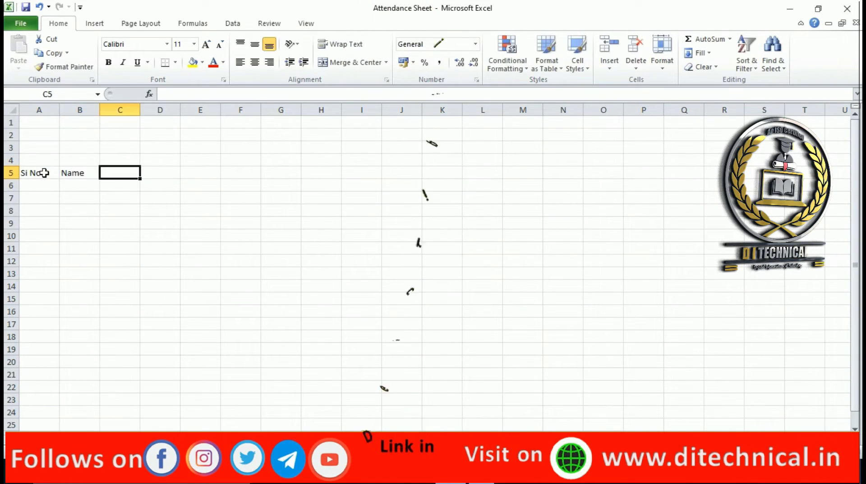
text(1)
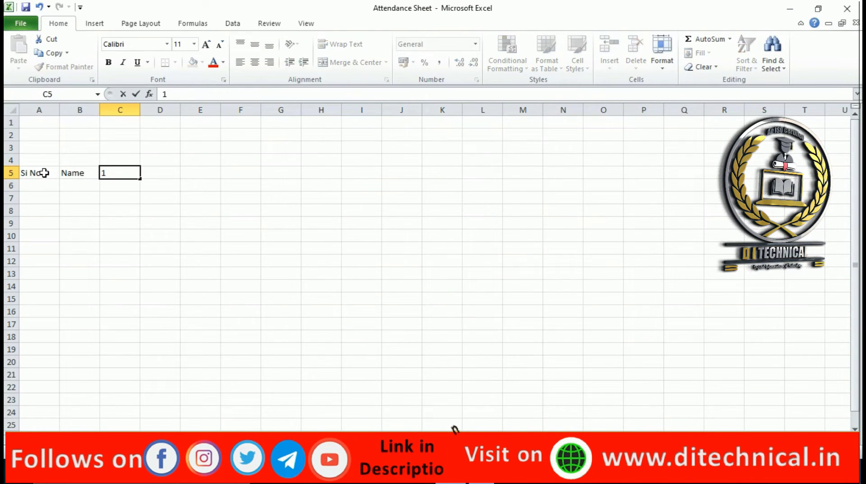
key(Tab)
text(2)
key(Tab)
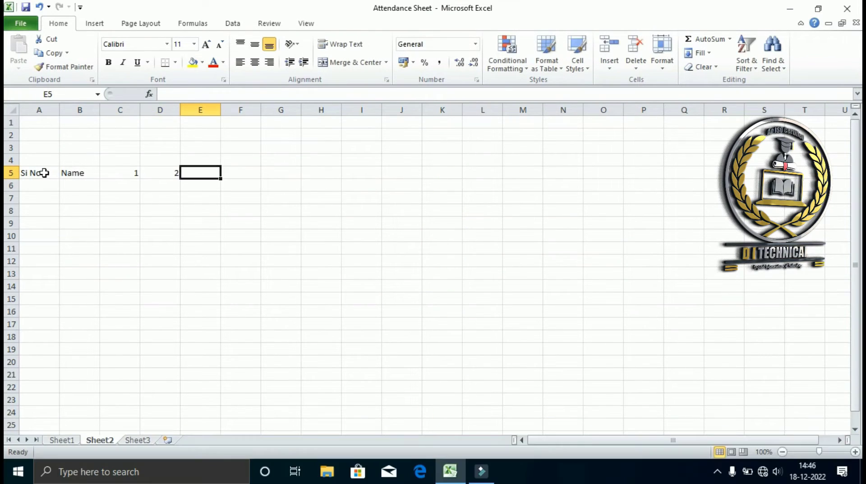
Extend the 1, 2 pattern from C5:D5 to fill day numbers 1–31 through AG5
drag(107, 175, 162, 173)
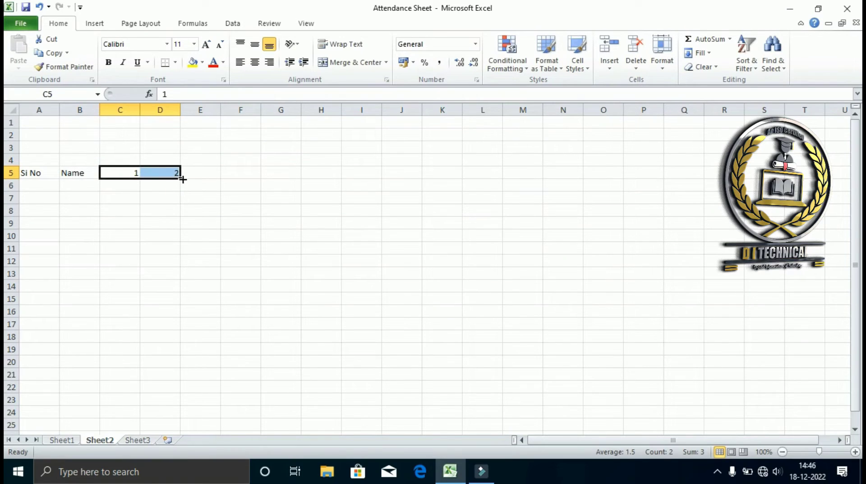
mouse_move(182, 178)
mouse_down()
mouse_move(861, 178)
mouse_move(667, 180)
mouse_move(754, 171)
mouse_up()
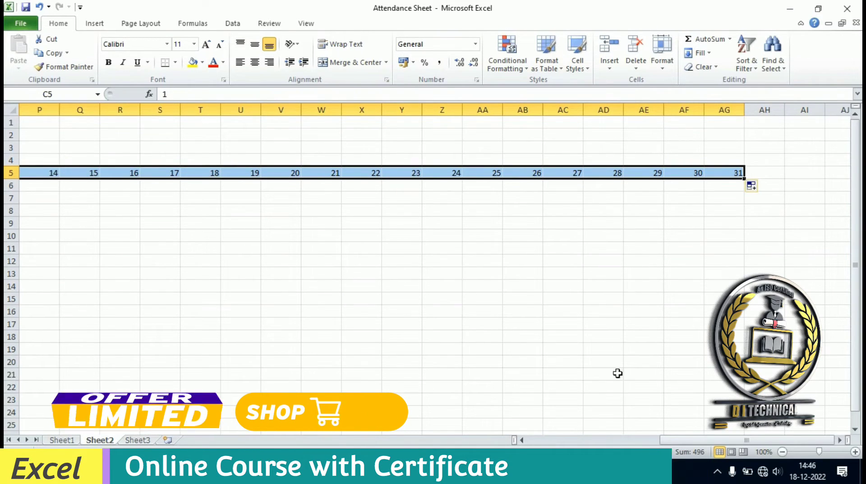
drag(690, 440, 558, 440)
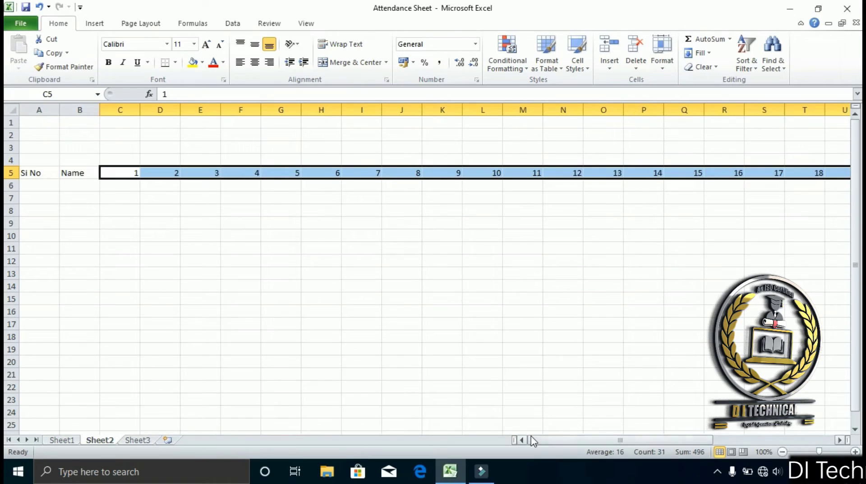
click(120, 109)
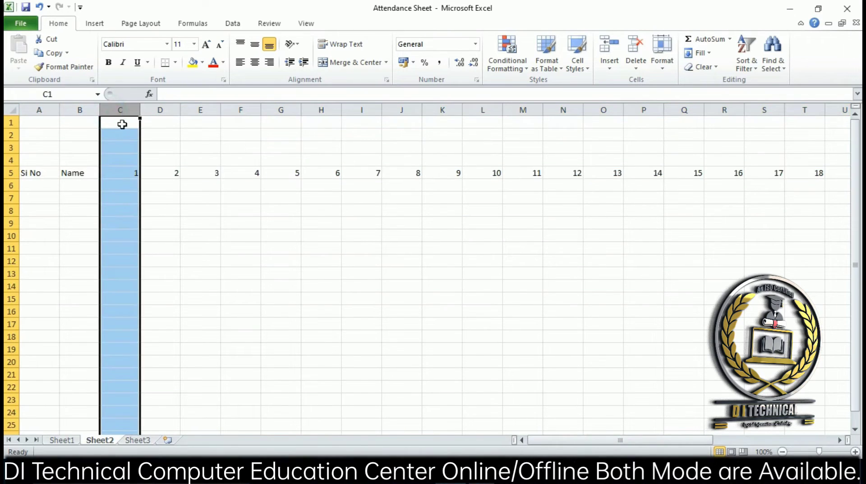
Set columns C through AG to a width of 2.71
mouse_move(119, 108)
mouse_down()
mouse_move(856, 108)
mouse_move(762, 113)
mouse_up()
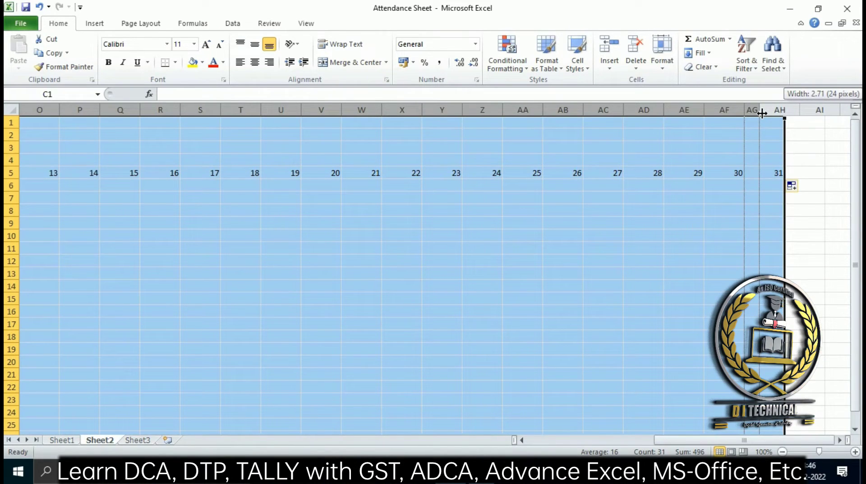
drag(762, 113, 763, 110)
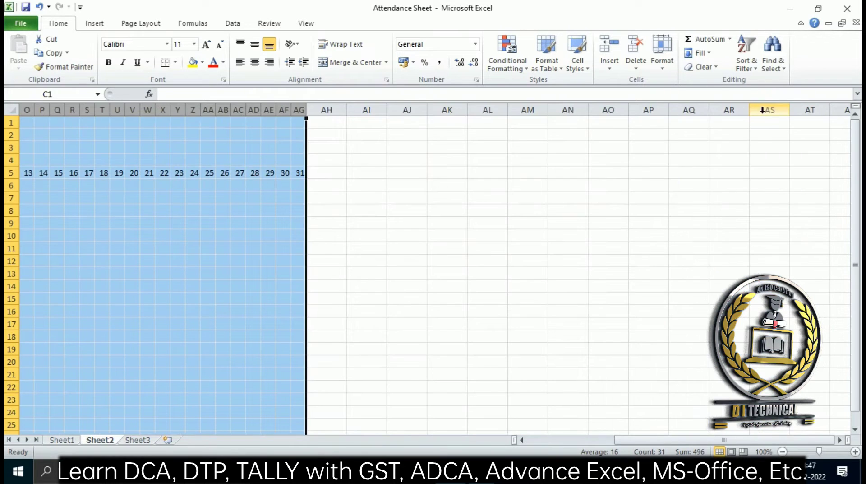
drag(646, 440, 557, 433)
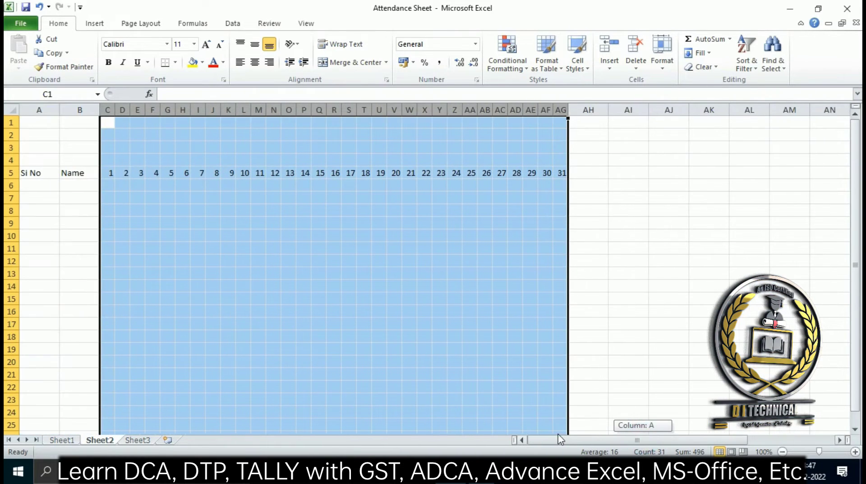
click(182, 197)
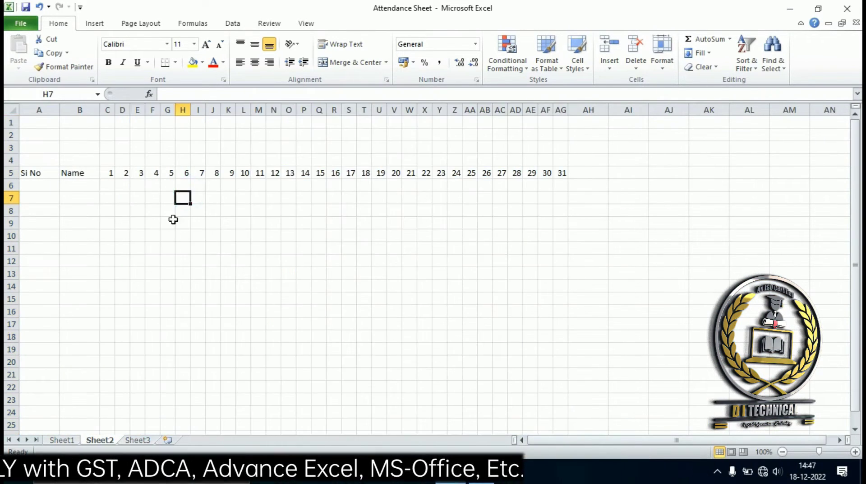
Type two student names into A6 and A7
click(109, 184)
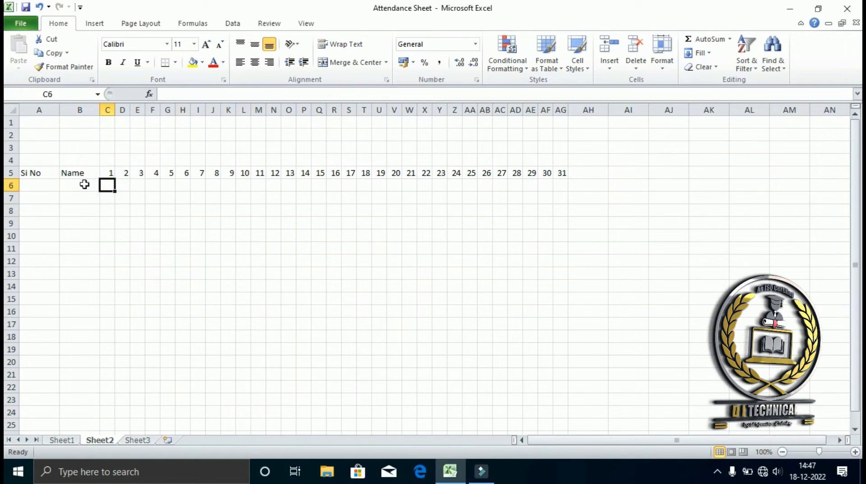
drag(34, 182, 33, 282)
click(35, 184)
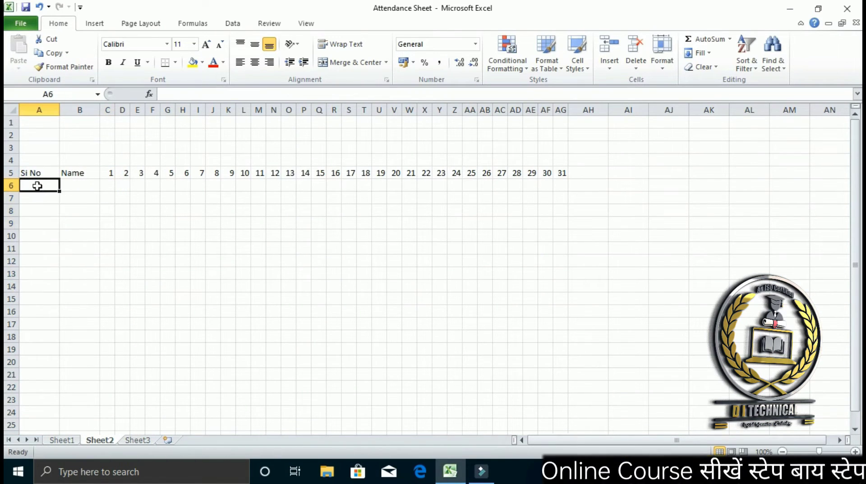
text(sonu)
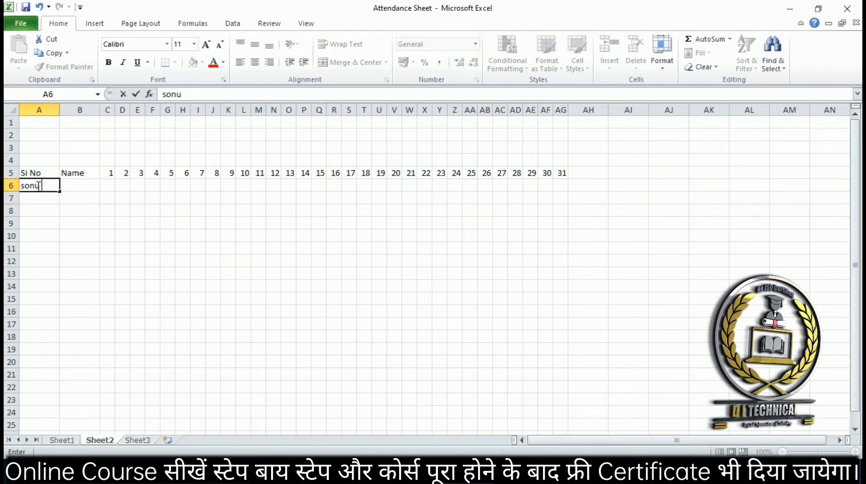
key(Return)
text(moni)
key(Return)
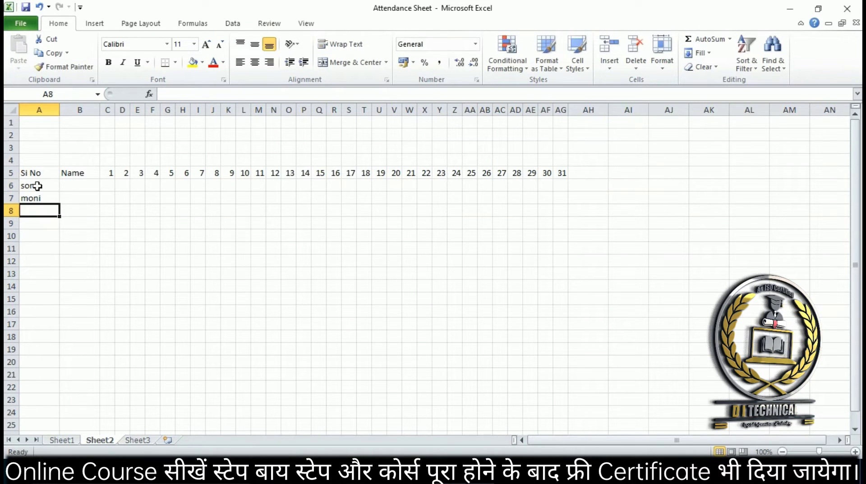
Replace the A6:A7 entries with serial numbers 1 and 2
drag(33, 179, 34, 197)
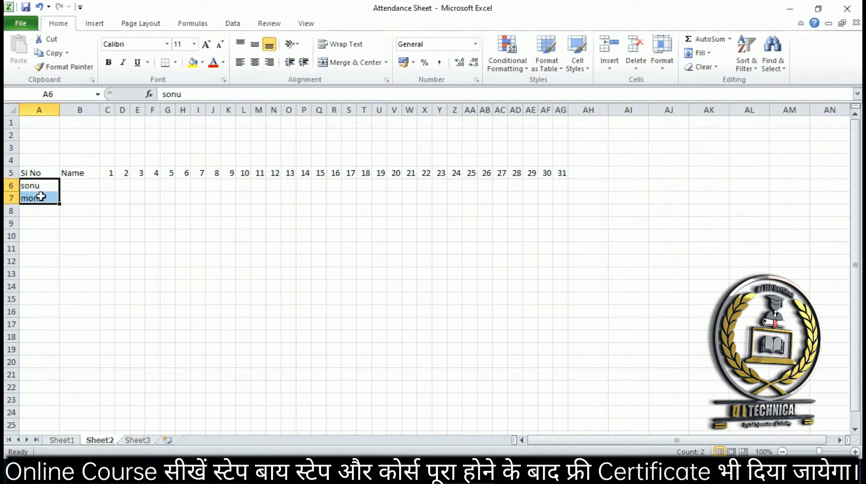
text(1)
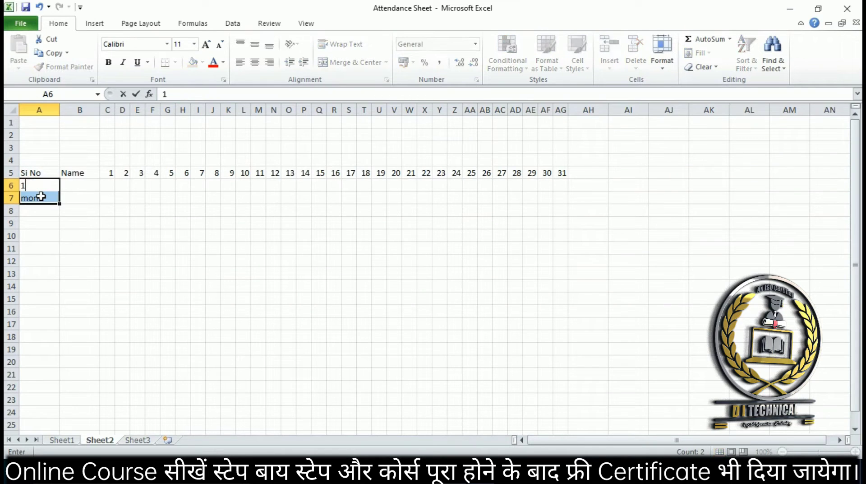
key(Return)
text(2)
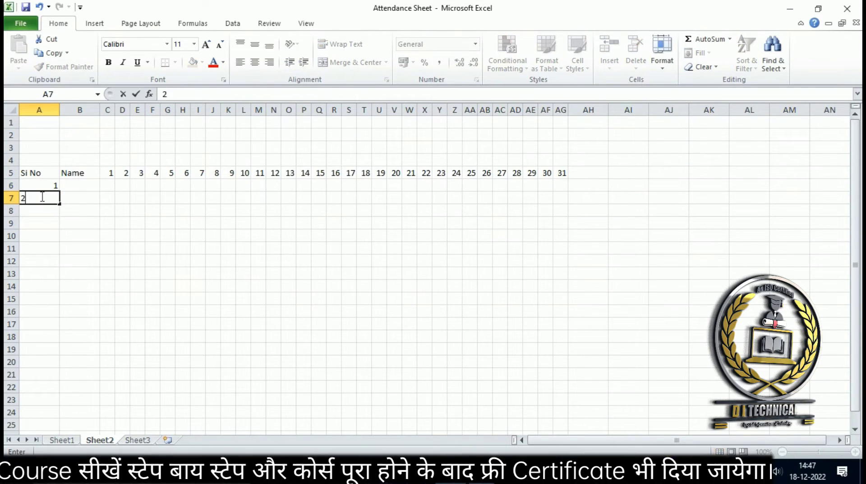
key(Return)
Select the cells under the Name heading in column B, then deselect
click(78, 175)
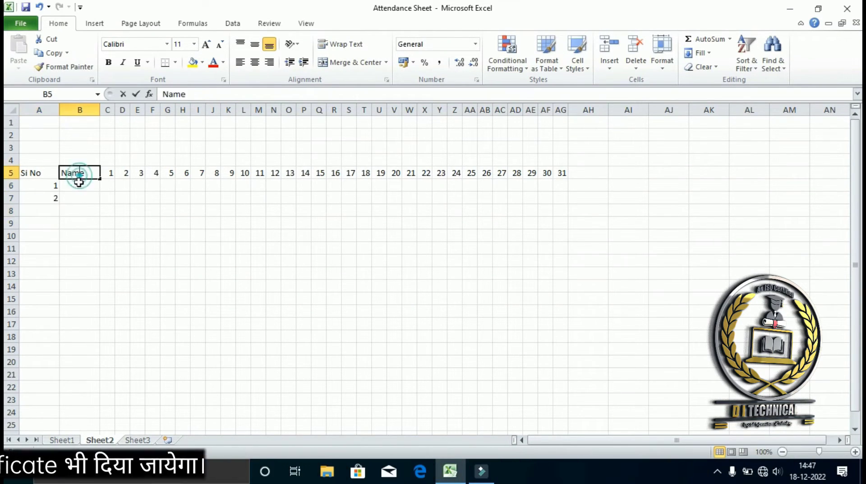
drag(79, 183, 79, 267)
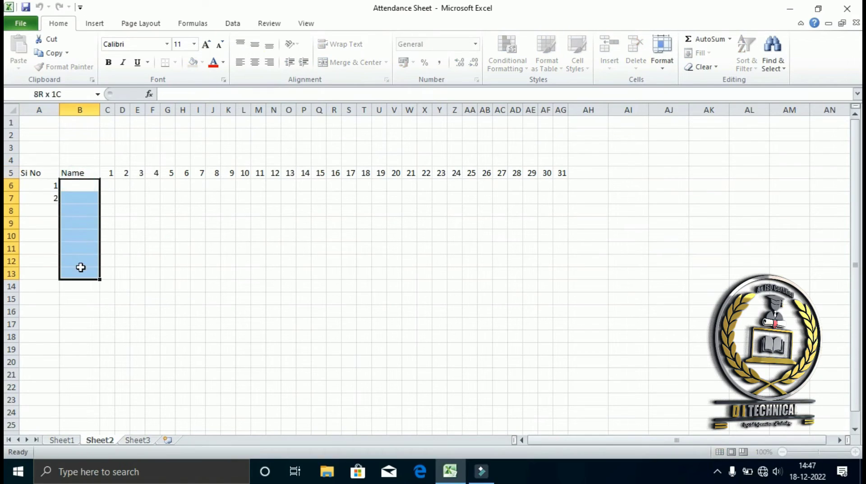
click(108, 184)
click(138, 185)
click(168, 185)
click(213, 198)
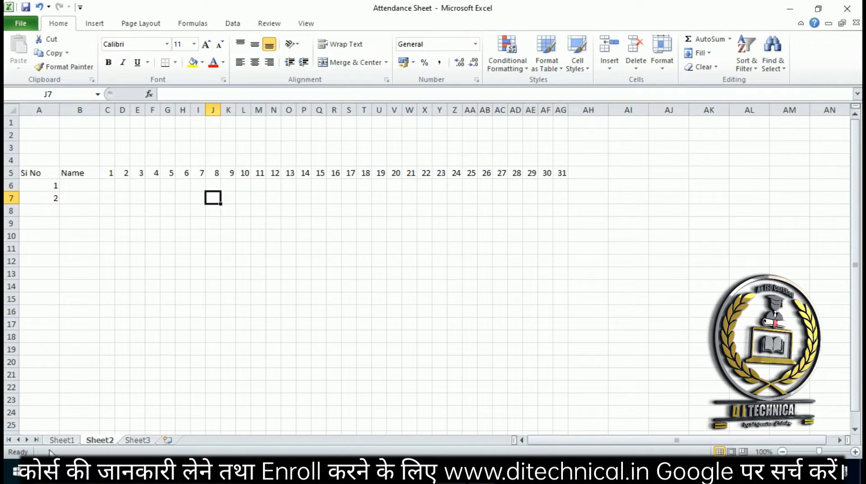
Switch to Sheet1 and select the serial number, name and first day ranges
click(61, 440)
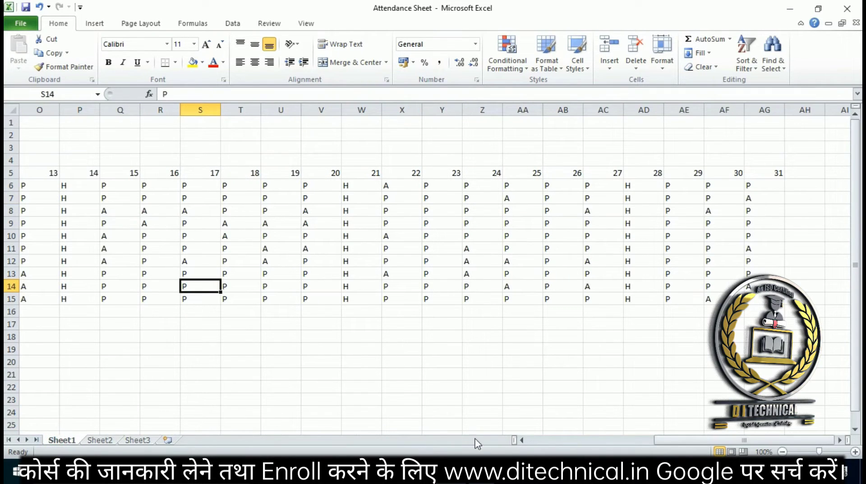
drag(687, 440, 560, 440)
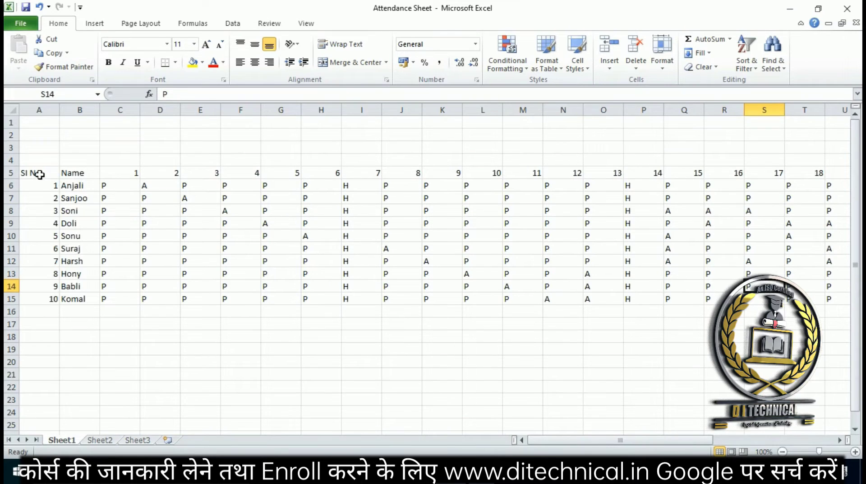
drag(40, 174, 39, 298)
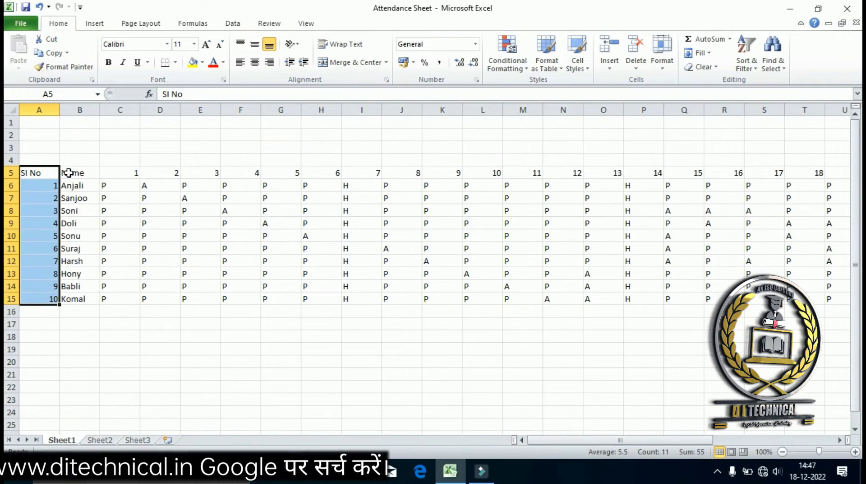
drag(68, 173, 69, 297)
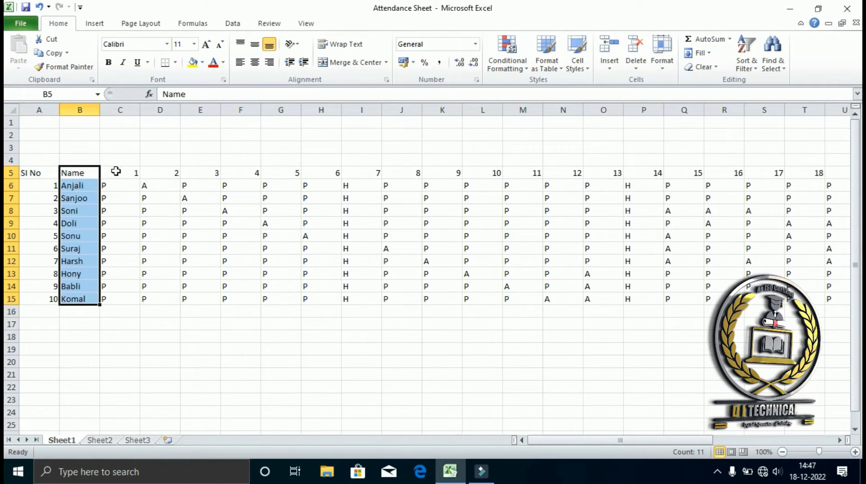
drag(116, 170, 273, 192)
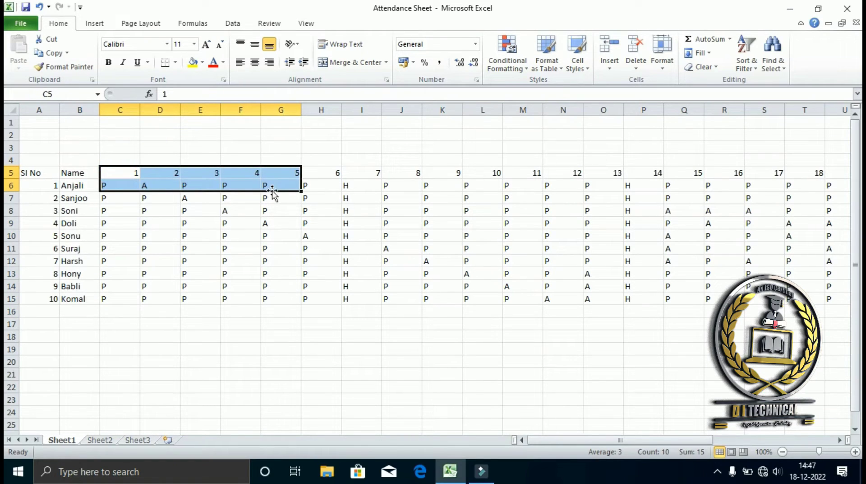
Mark the sixth student absent on day 1 by typing A in C11
click(401, 236)
click(402, 286)
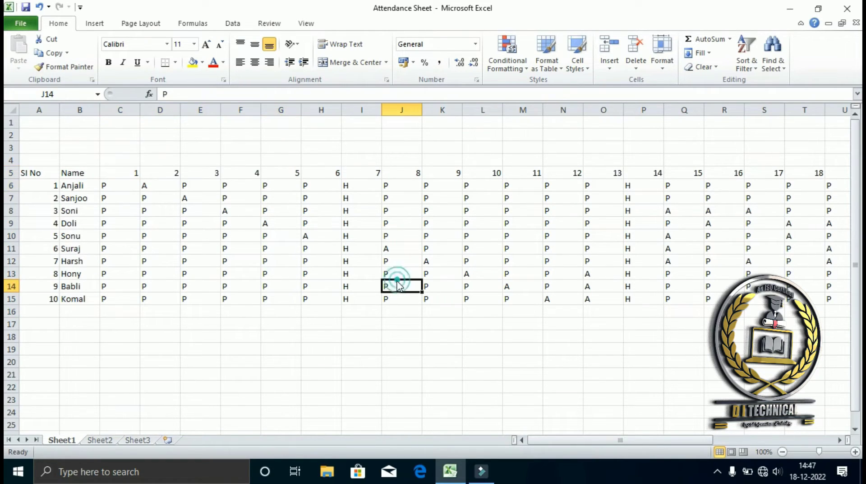
click(119, 198)
click(117, 248)
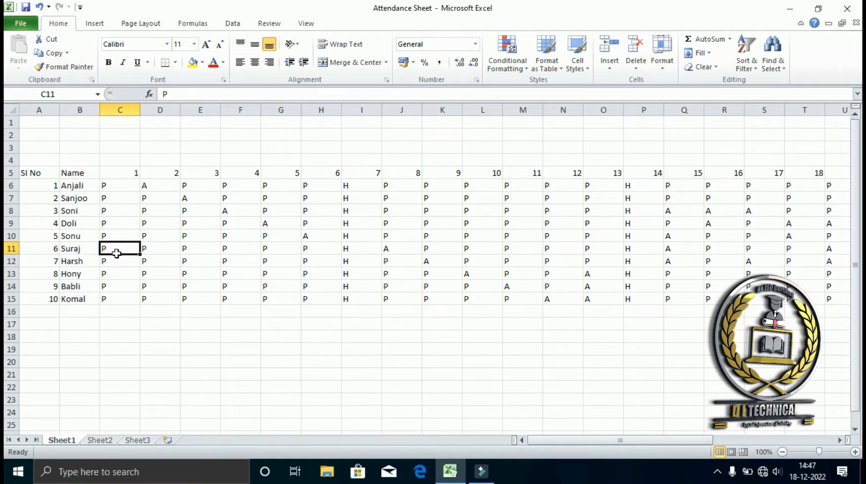
text(a)
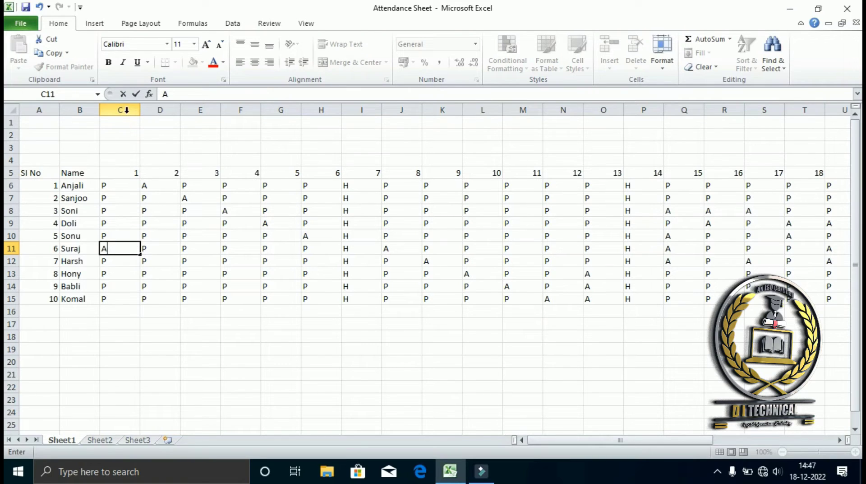
Set day columns C through AG to an equal width of 3.29
drag(123, 106, 847, 109)
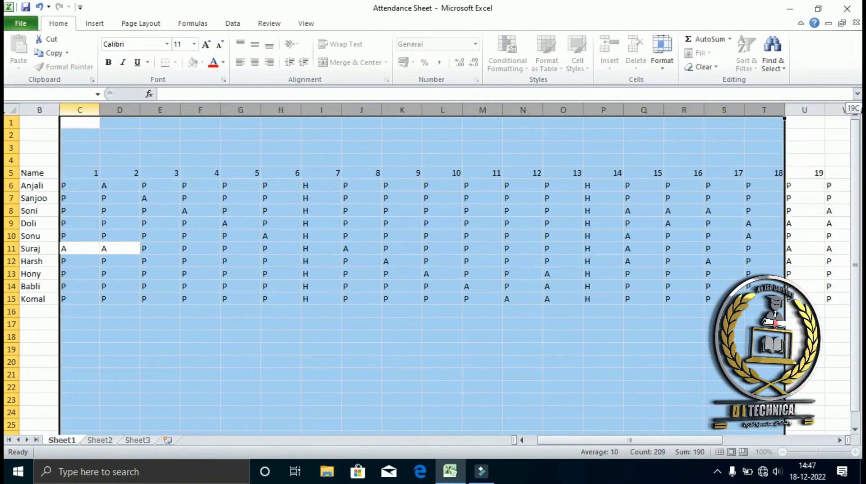
drag(847, 110, 768, 108)
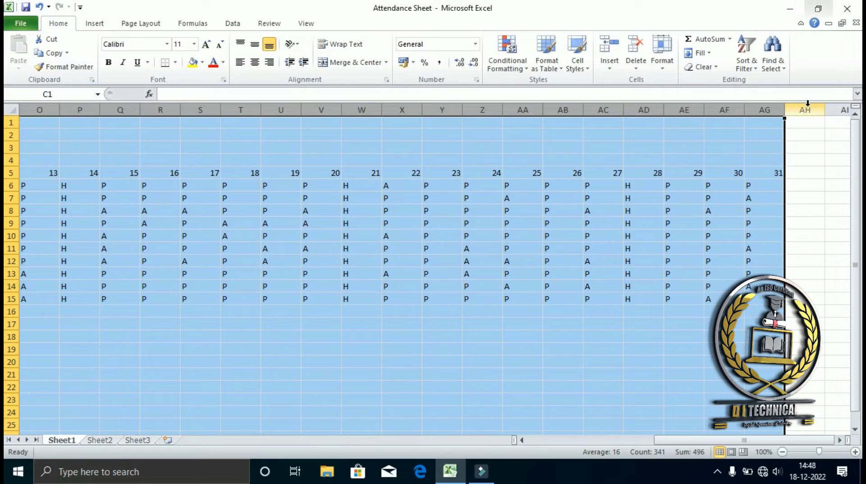
drag(786, 109, 763, 113)
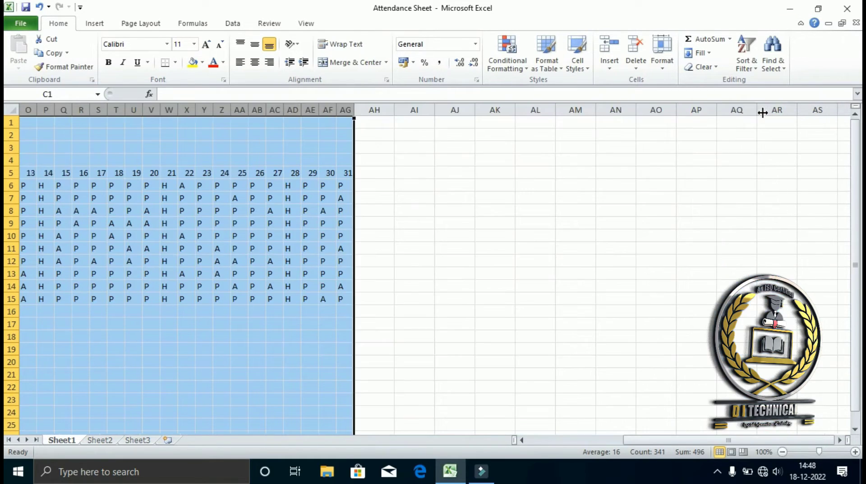
drag(686, 442, 587, 442)
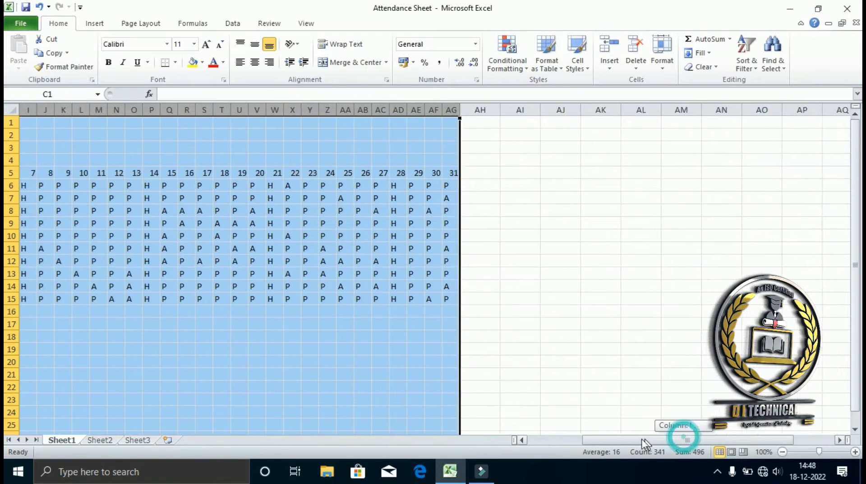
click(232, 287)
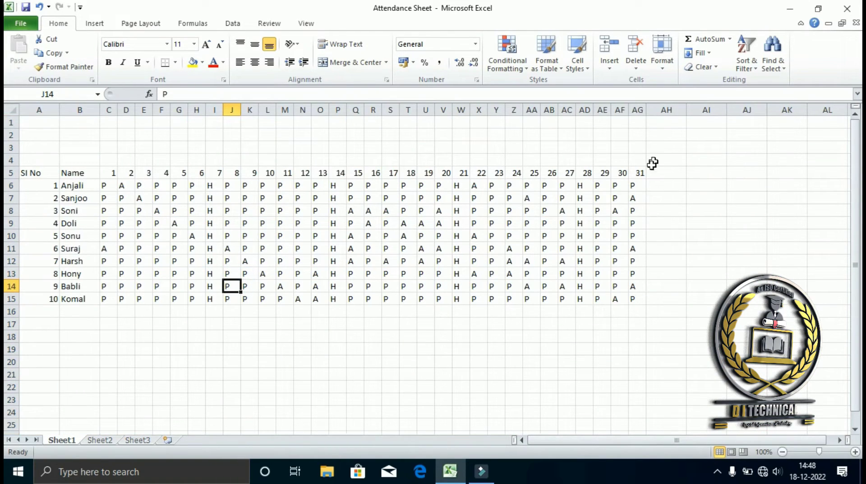
Enter the headings T"P", T"A" and T"H" in AH5 to AJ5
click(662, 174)
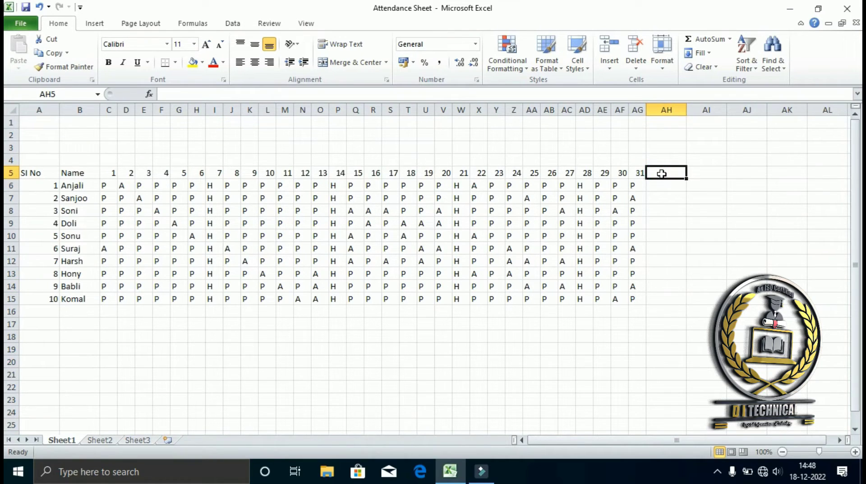
text(T)
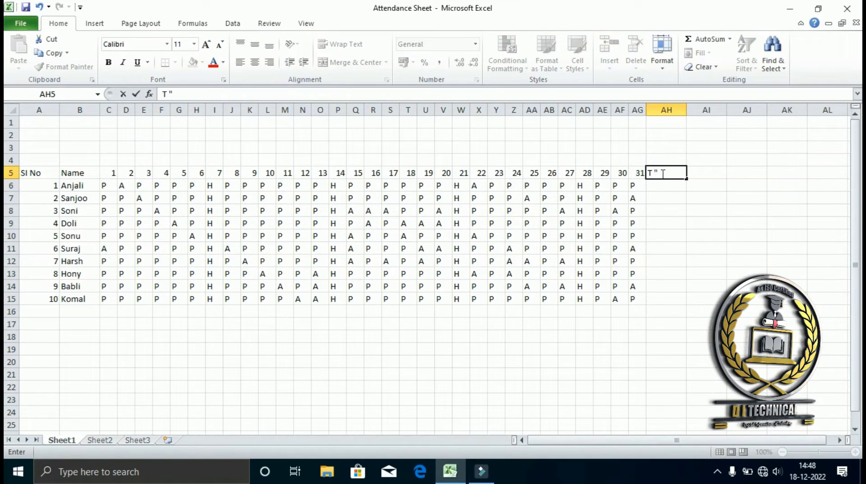
text(")
key(Tab)
text(T"A")
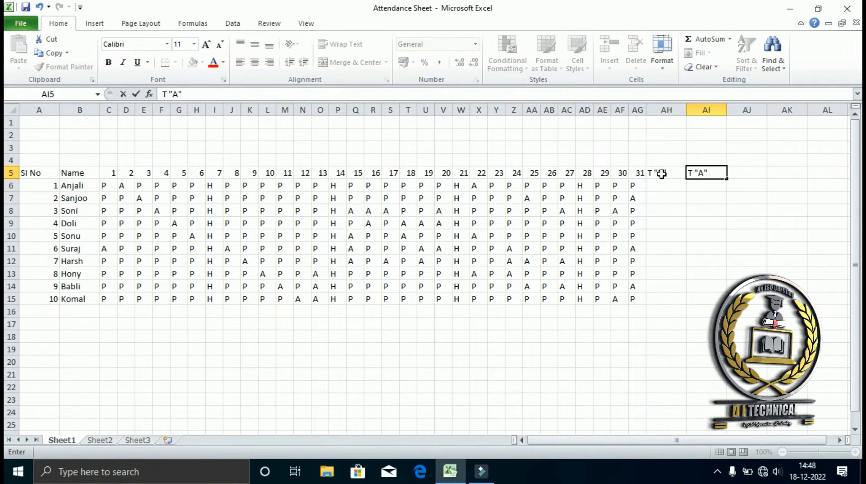
key(Tab)
text(T)
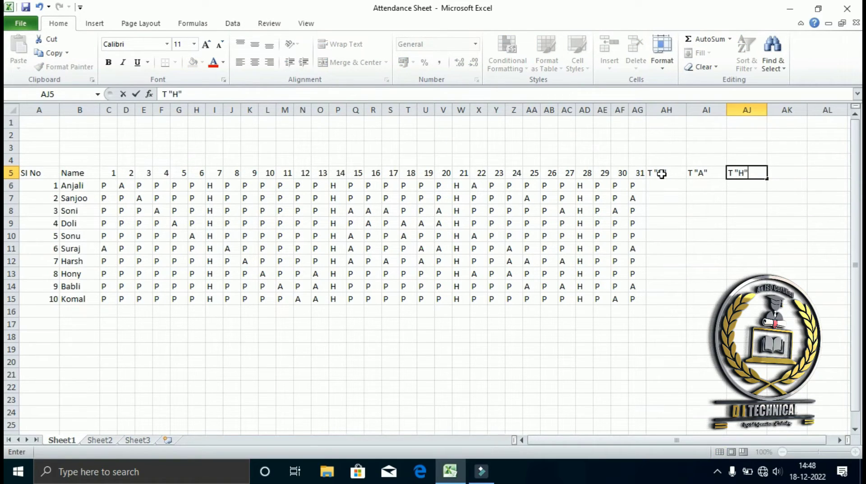
key(Return)
key(Left)
key(Left)
key(Left)
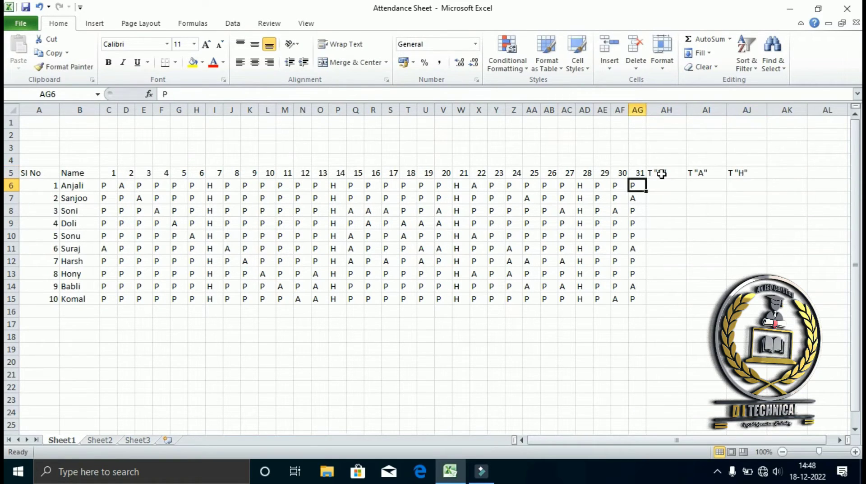
Enter =COUNTIF(C6:AG6,"P") in AH6, showing 25 present days
key(Right)
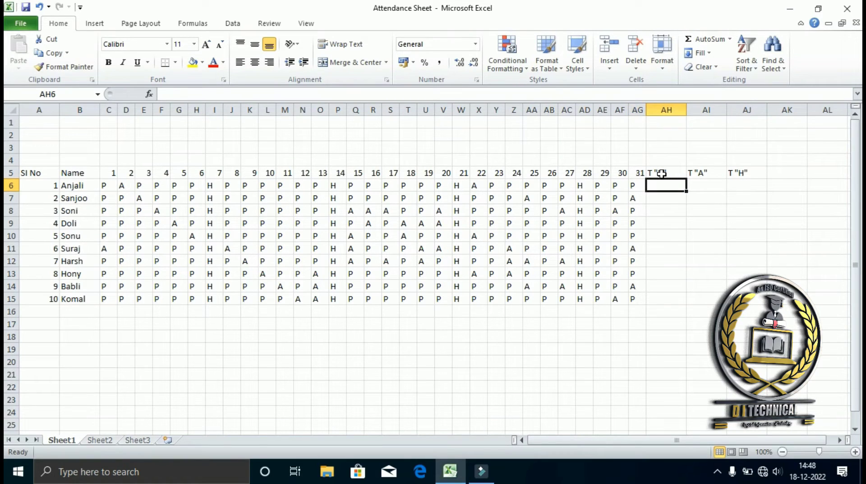
text(=)
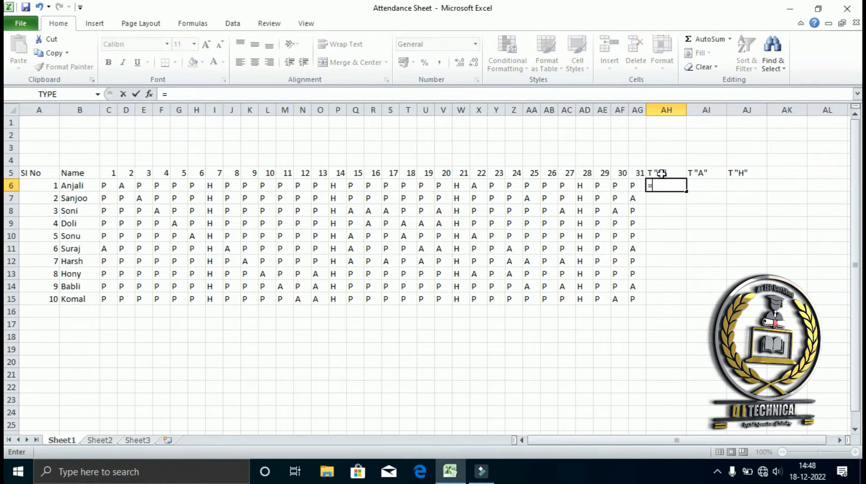
text(count)
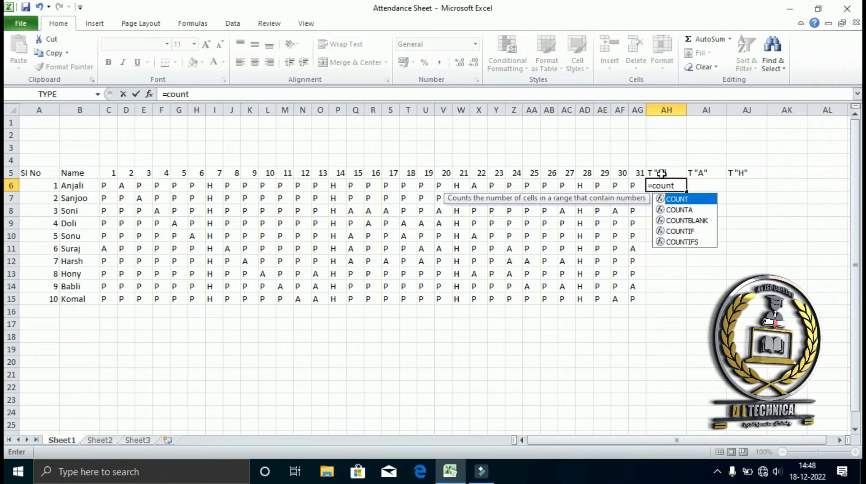
text(if()
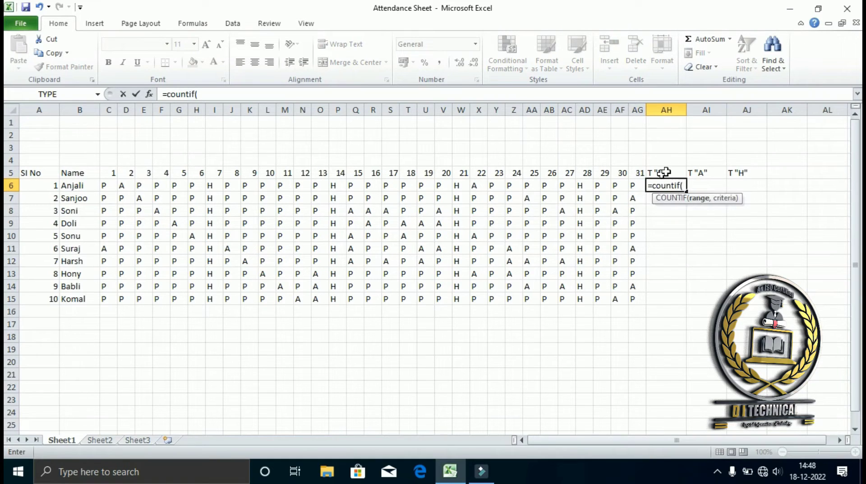
click(109, 184)
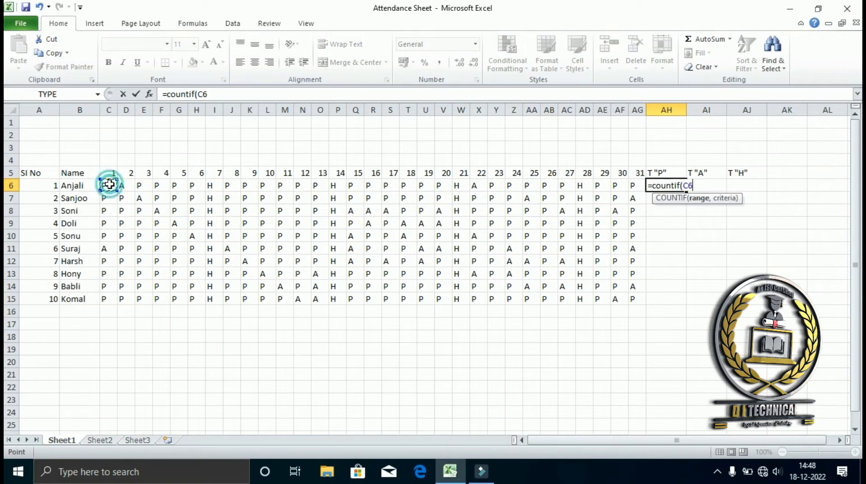
drag(116, 185, 590, 185)
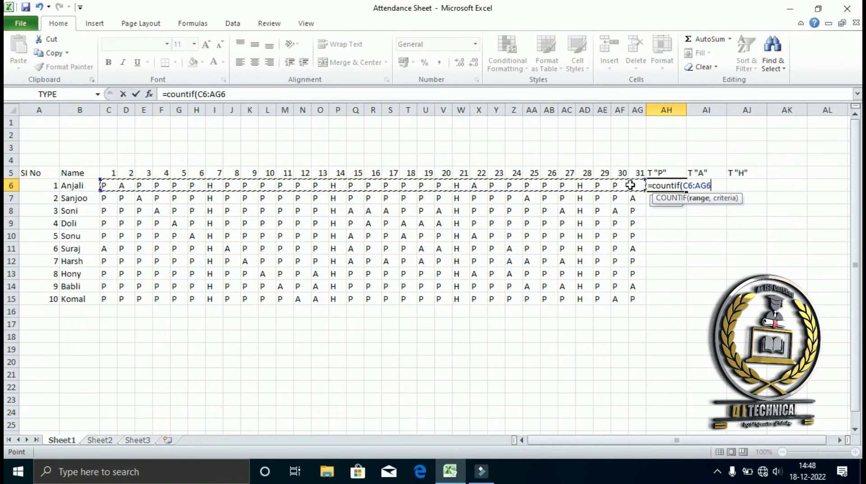
drag(589, 185, 631, 185)
text(,"P)
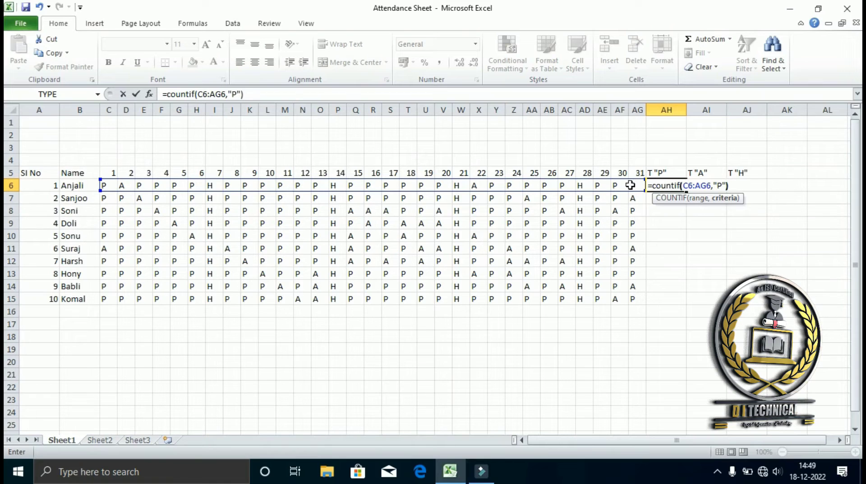
key(Return)
key(Up)
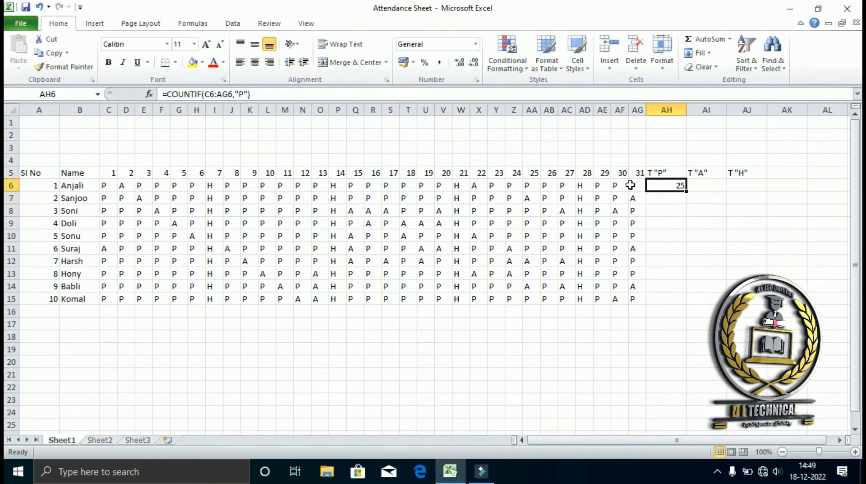
key(Right)
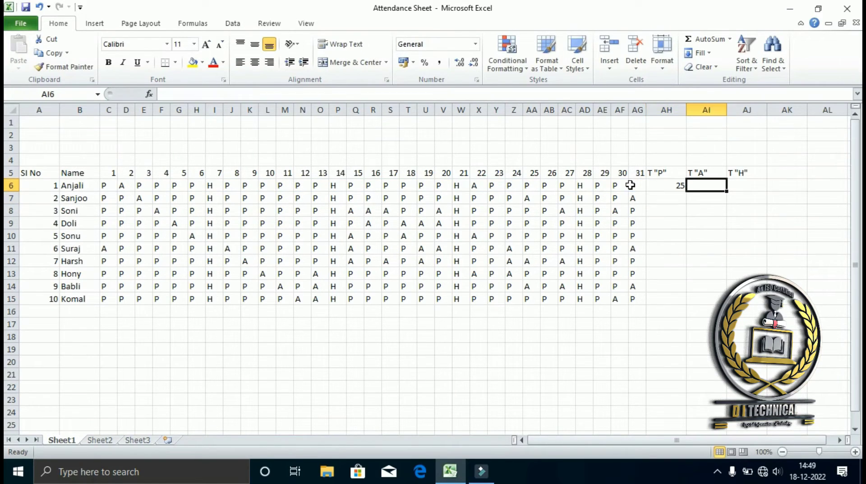
Enter =COUNTIF(C6:AG6,"A") in AI6, giving 2 absent days
text(=)
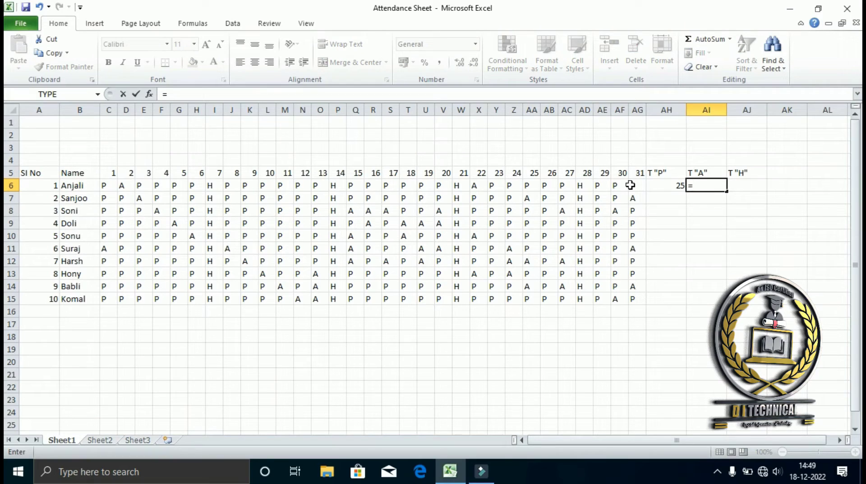
text(countif)
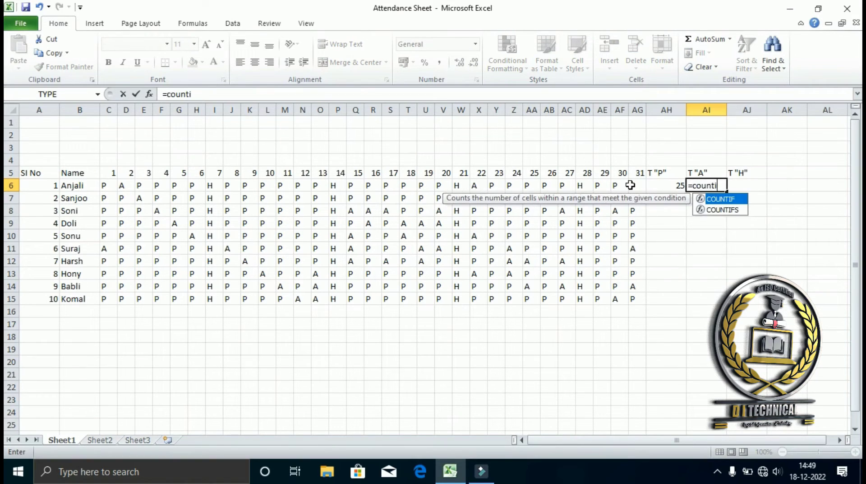
text(()
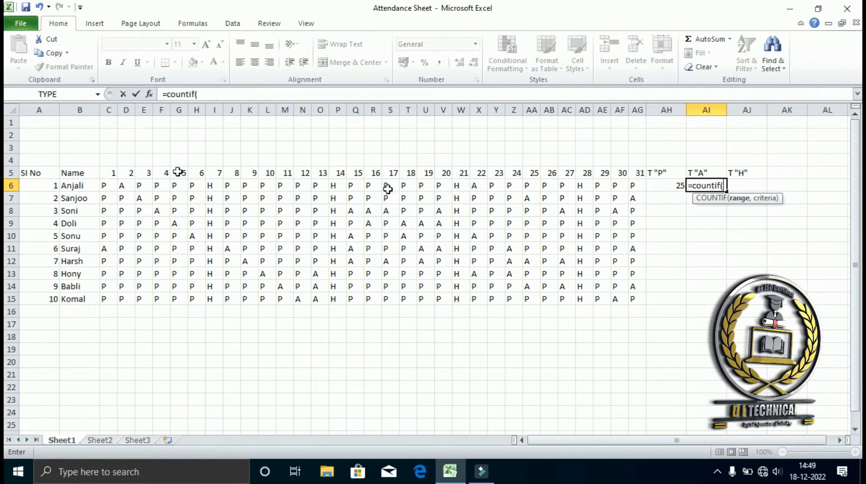
drag(108, 185, 633, 194)
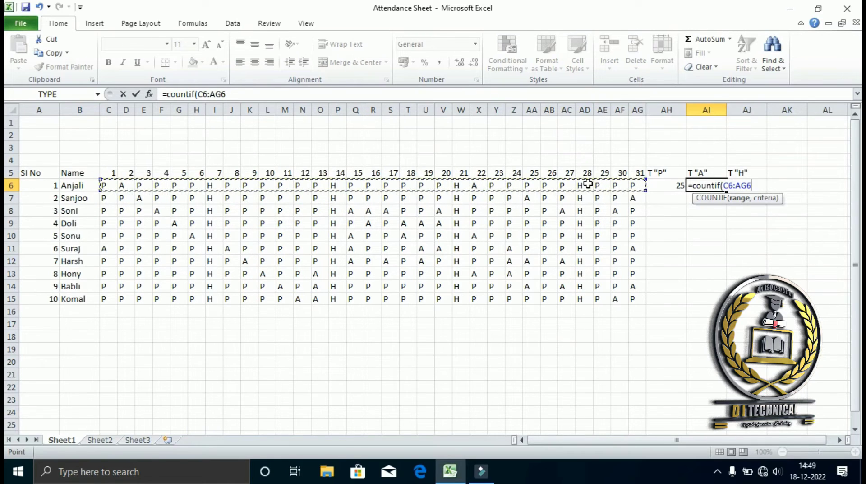
text(,"A)
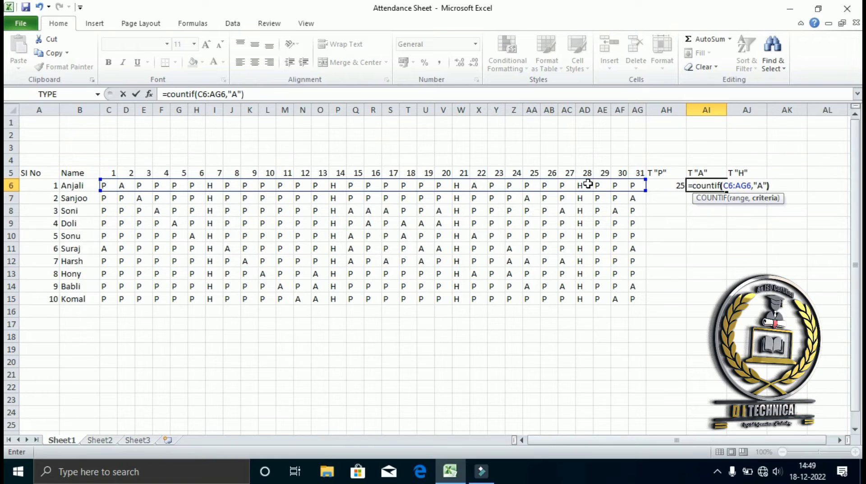
key(Return)
key(Up)
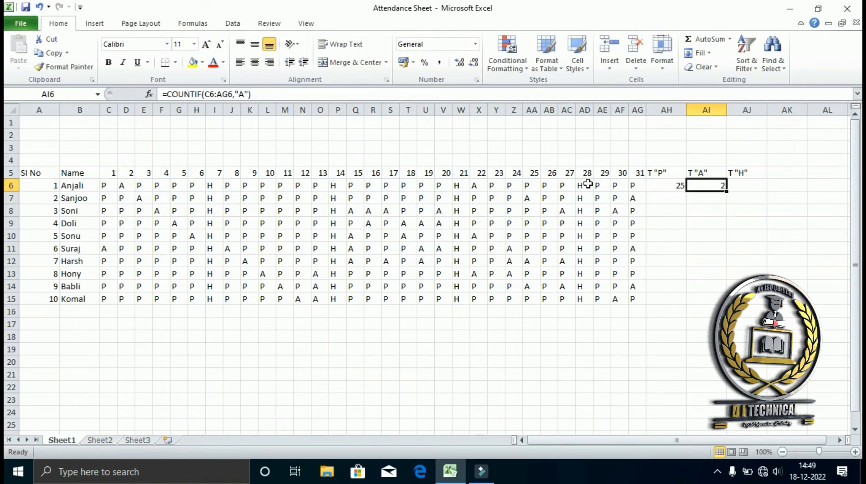
key(Right)
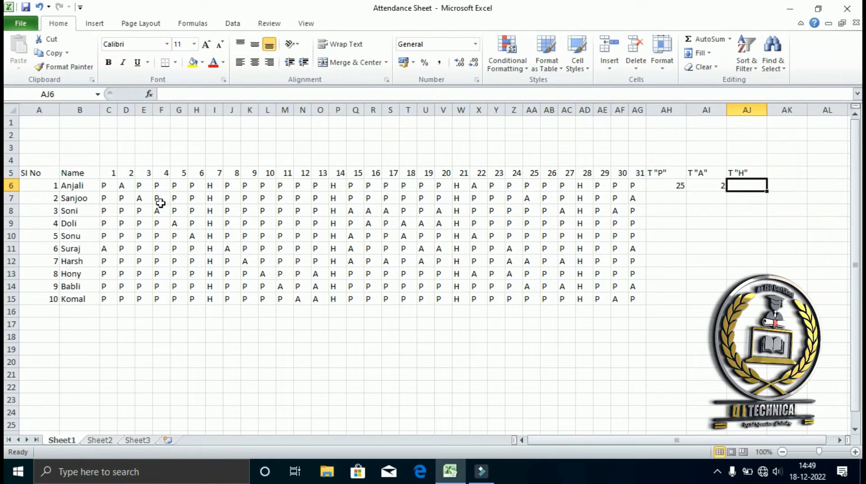
Enter =COUNTIF(C6:AG6,"H") in AJ6 for 4 holidays, then select AH6:AJ6
text(=)
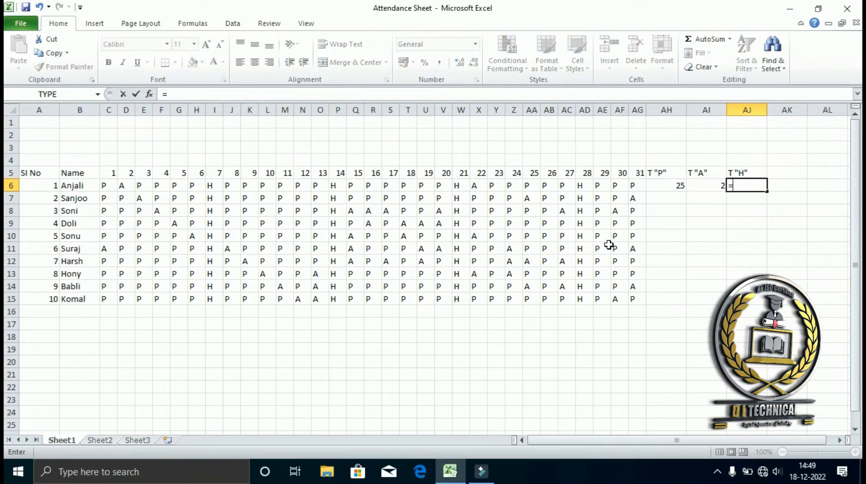
text(count)
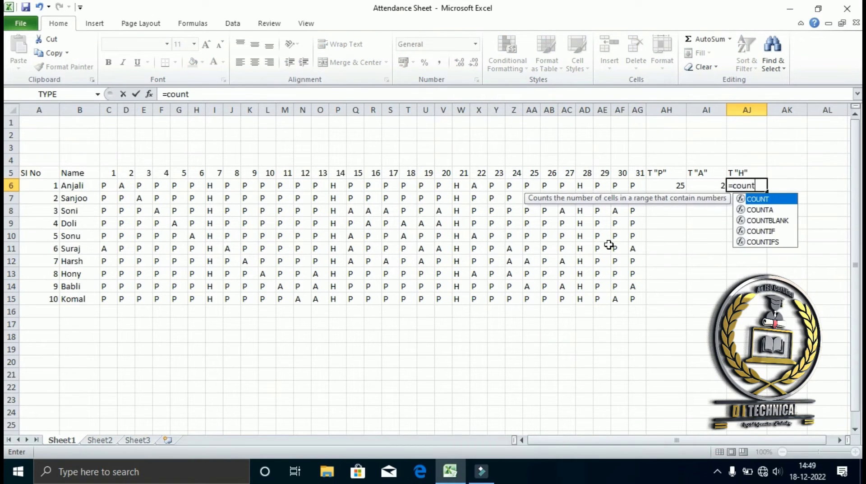
text(if()
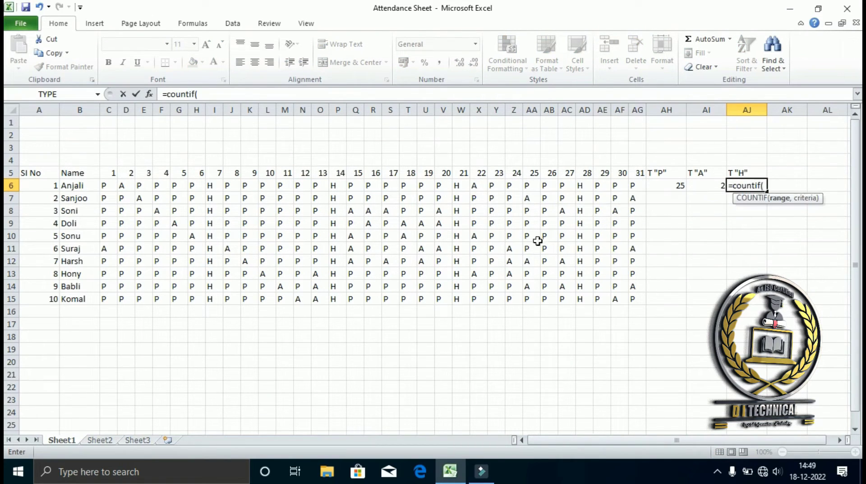
mouse_move(110, 185)
mouse_down()
mouse_move(488, 195)
mouse_move(635, 185)
mouse_up()
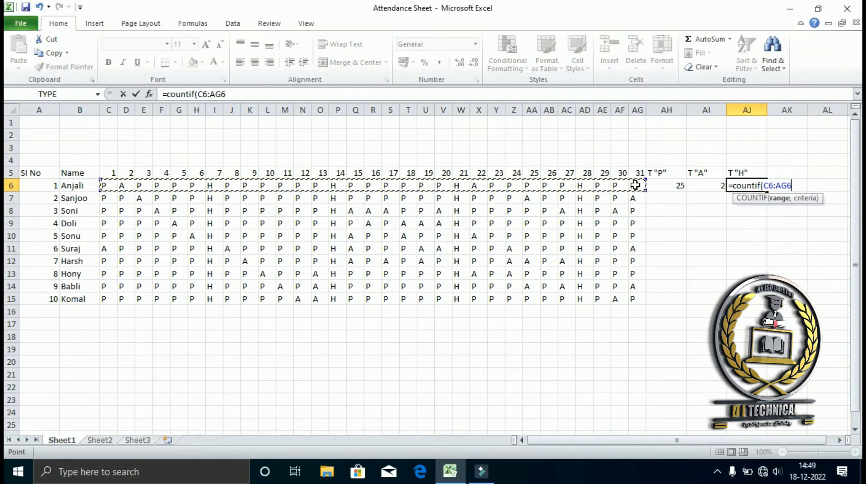
text(,"H)
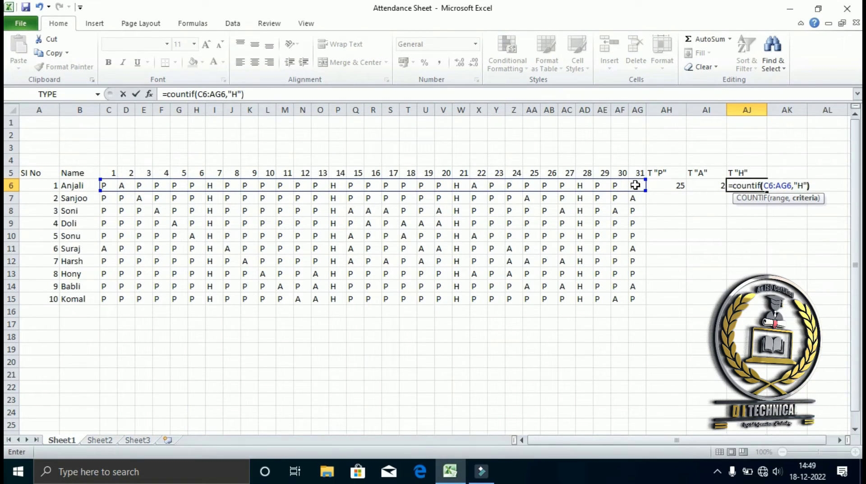
key(Return)
drag(657, 188, 736, 185)
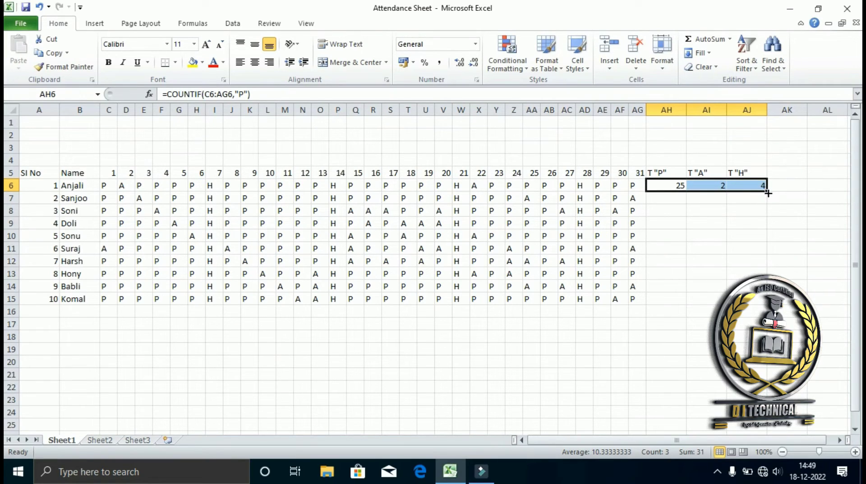
Copy the AH6:AJ6 count formulas down to row 15
double_click(768, 193)
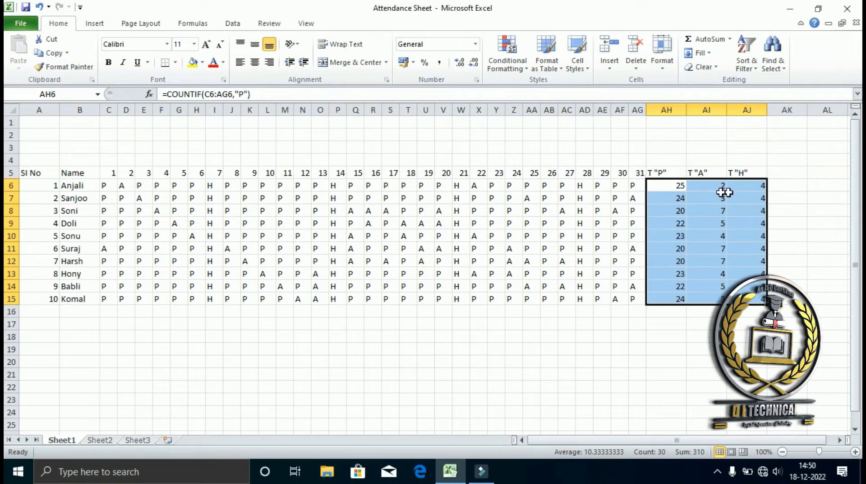
click(742, 324)
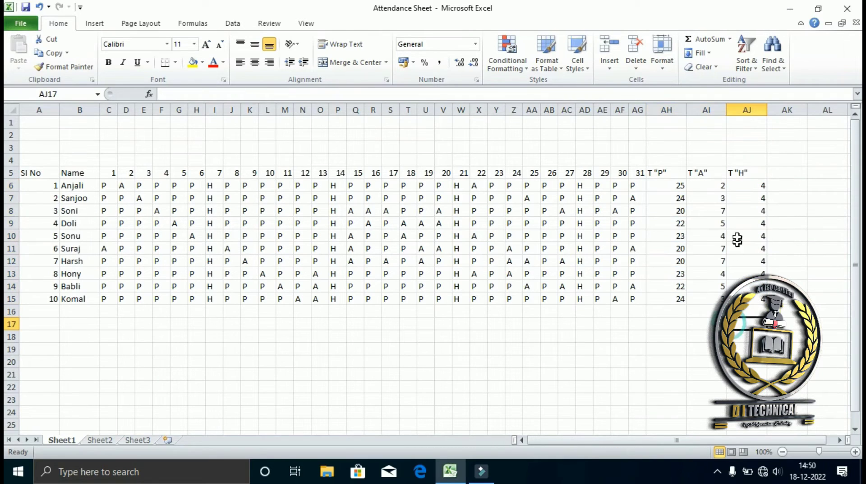
drag(750, 182, 750, 300)
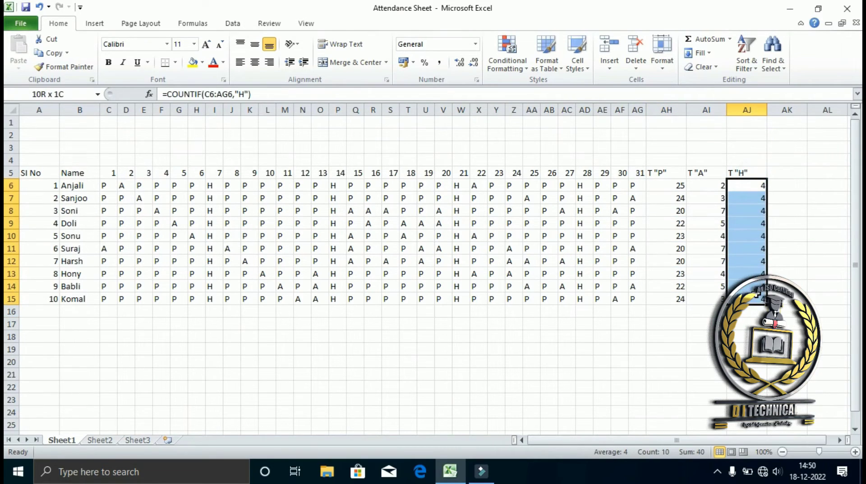
Review the P, A and H totals and their formulas in columns AH to AJ
click(704, 187)
drag(704, 187, 706, 232)
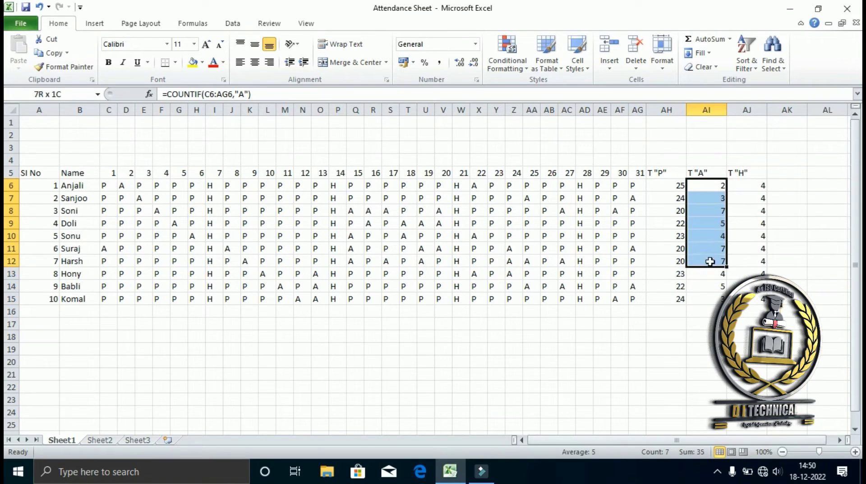
drag(706, 232, 708, 299)
drag(679, 186, 675, 295)
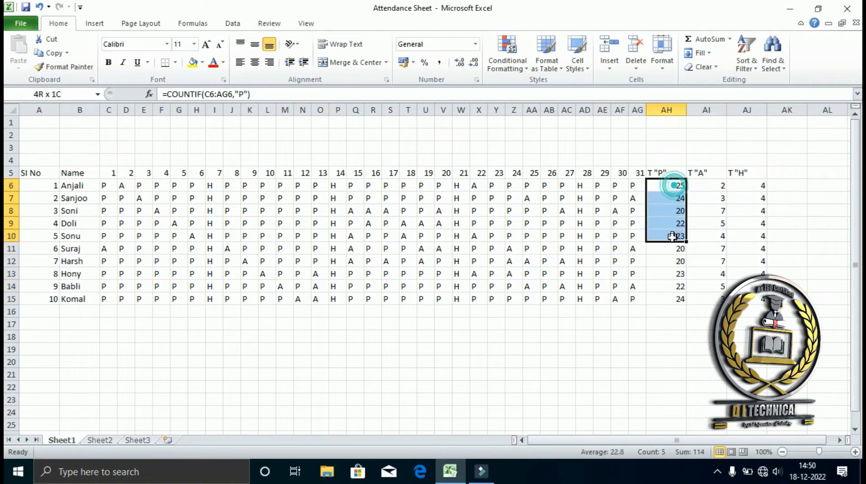
click(672, 185)
click(697, 185)
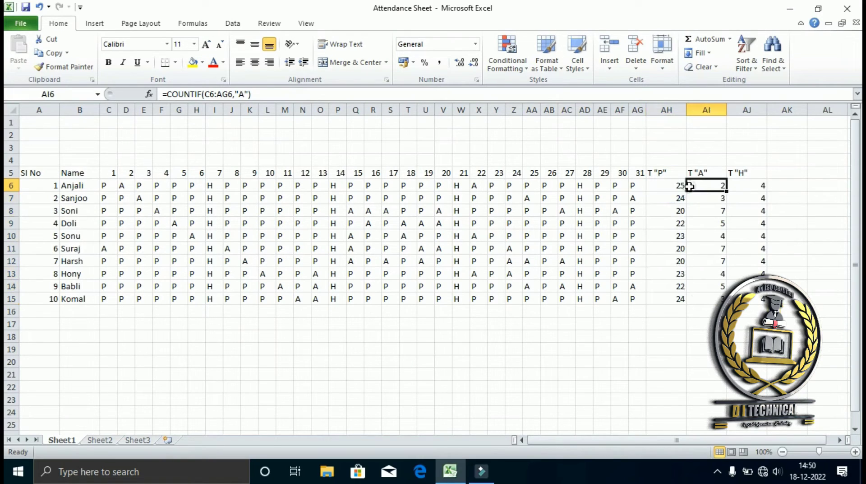
click(758, 186)
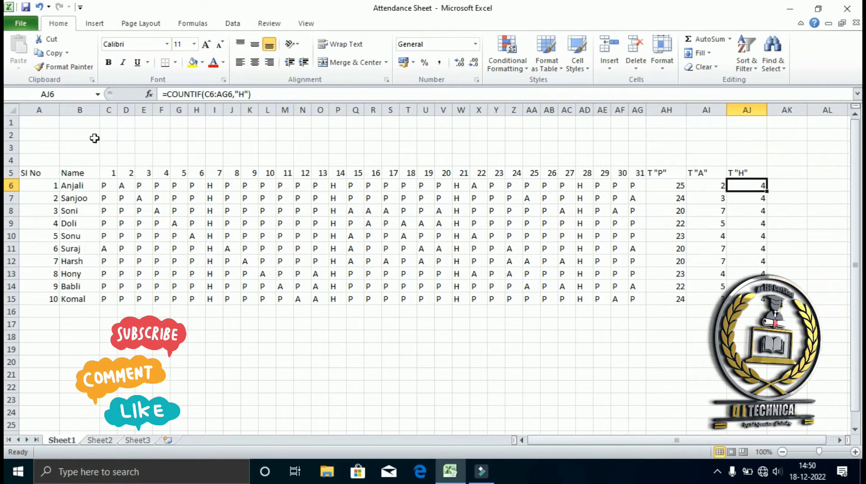
Merge and centre A1:AJ1 and enter the title 'Sarswati shishu vidya mandir'
drag(47, 120, 758, 125)
click(353, 64)
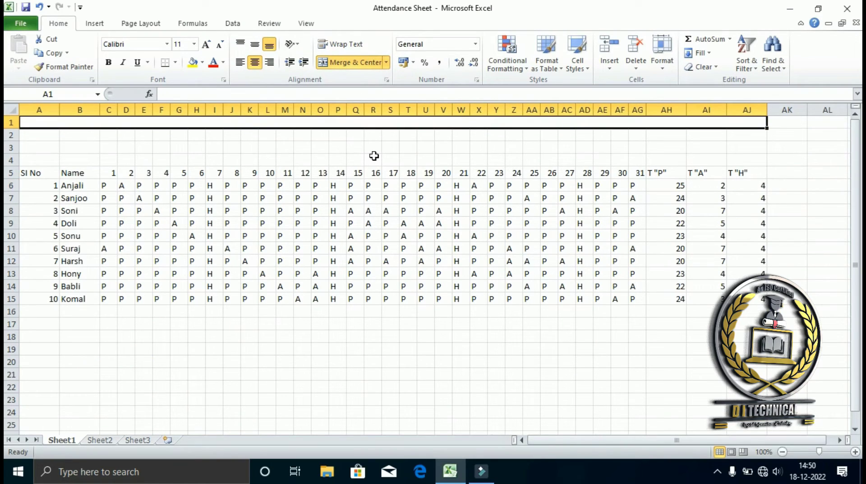
text(Sa)
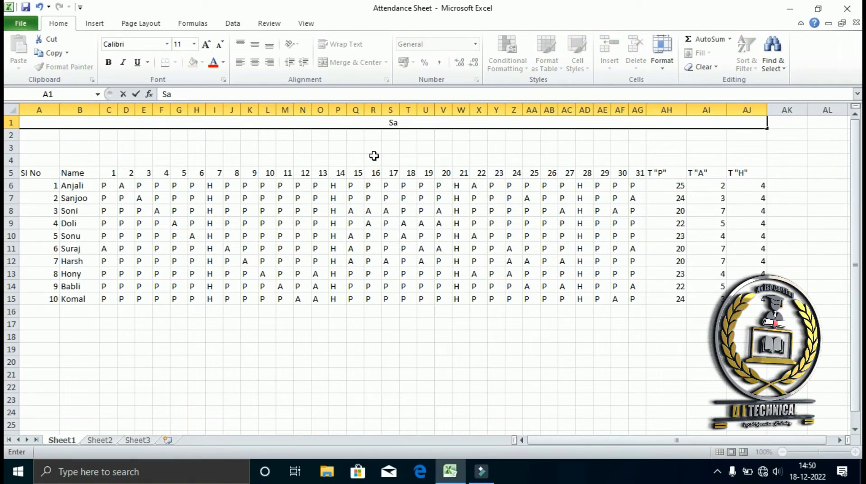
text(rswat)
text(i shish)
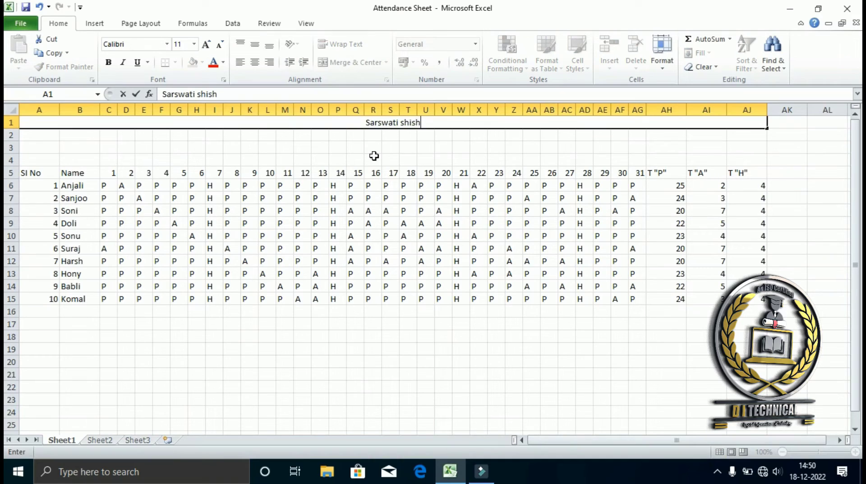
text(u b)
key(BackSpace)
text(vidya ma)
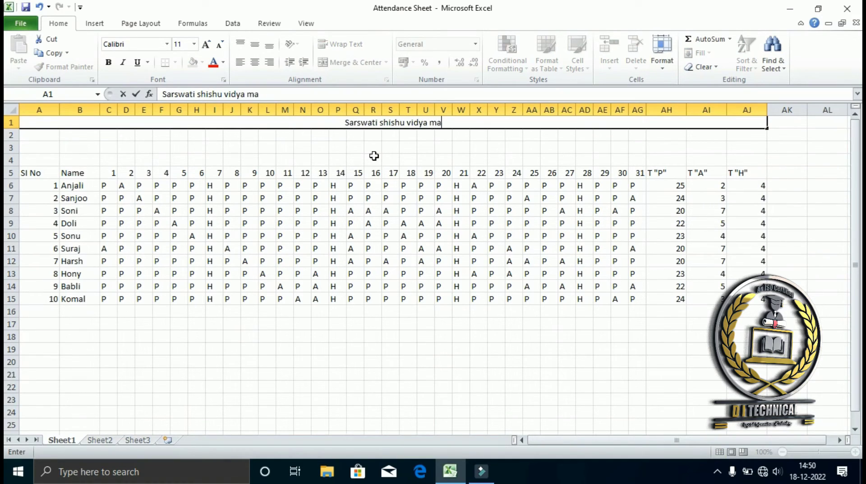
text(ndir)
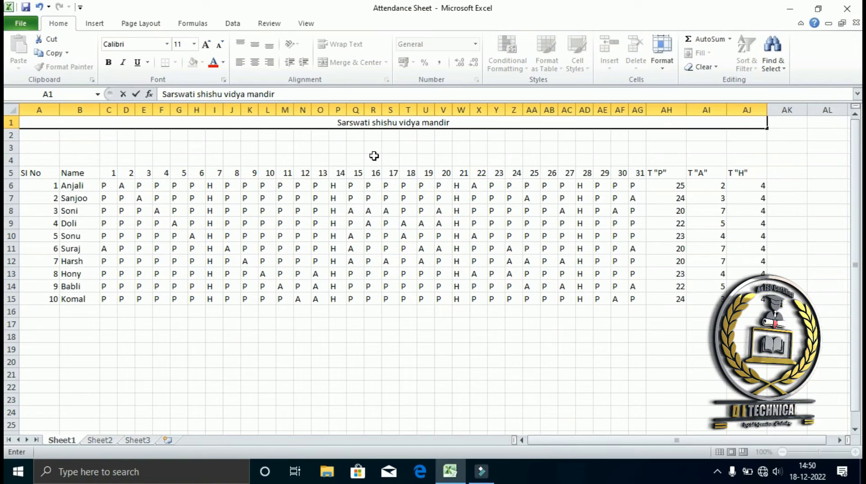
click(374, 156)
Format the title in 28-point Algerian font
click(359, 124)
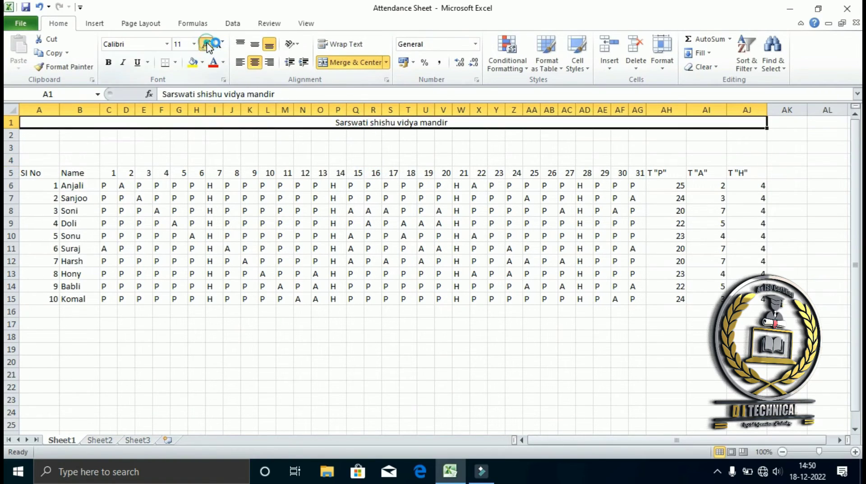
click(207, 46)
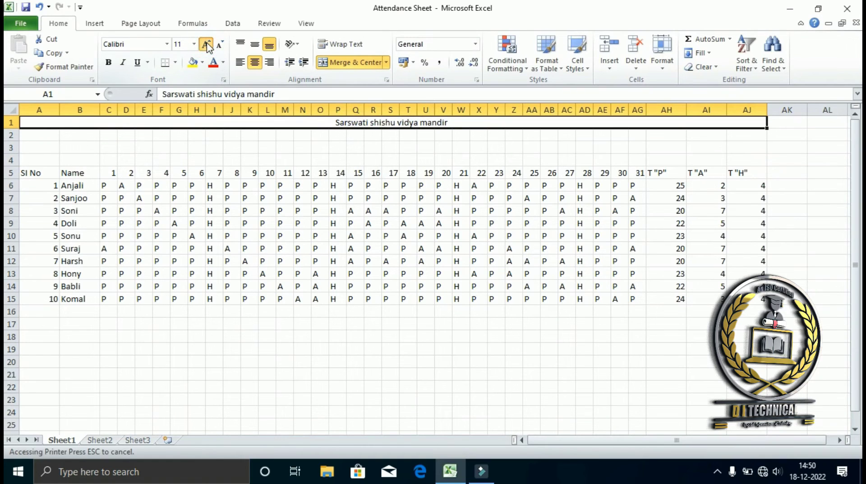
click(208, 45)
click(207, 45)
click(207, 45)
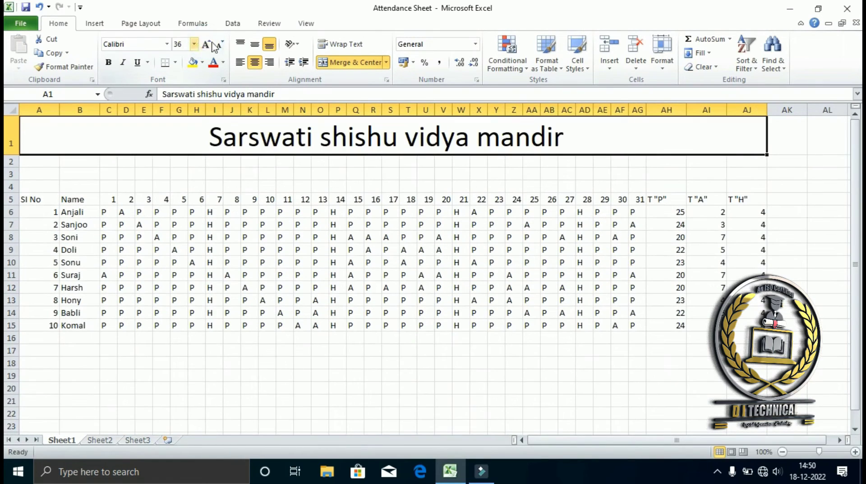
click(220, 45)
click(167, 43)
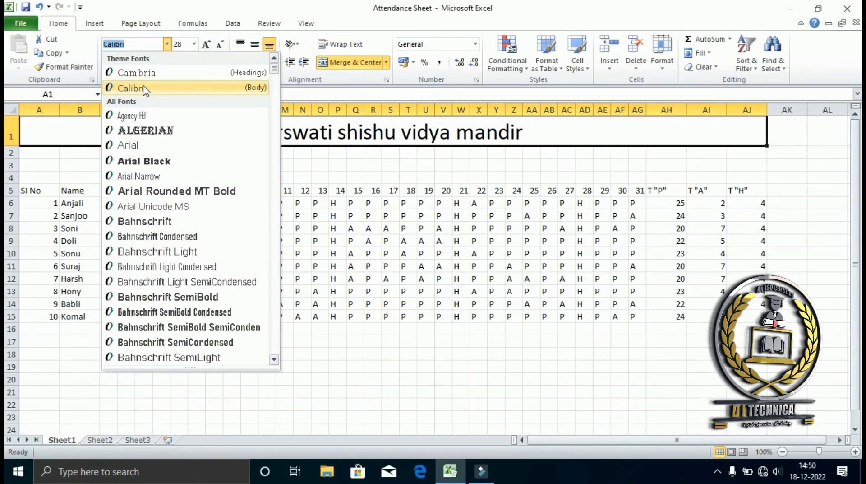
click(135, 130)
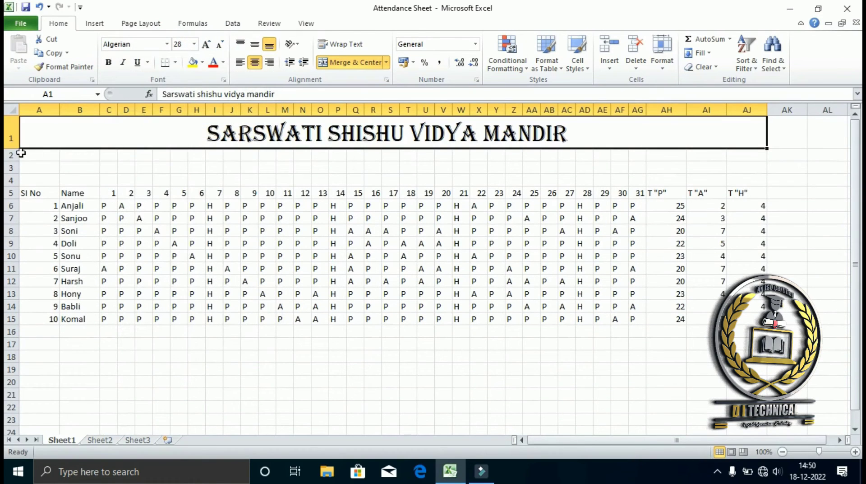
drag(21, 154, 221, 158)
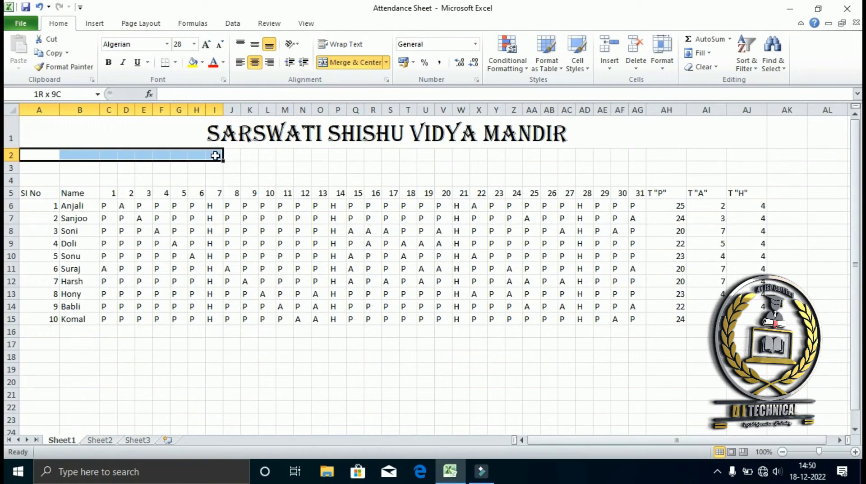
Enter 'Class 10' in a merged row-2 cell, then unmerge it
click(329, 64)
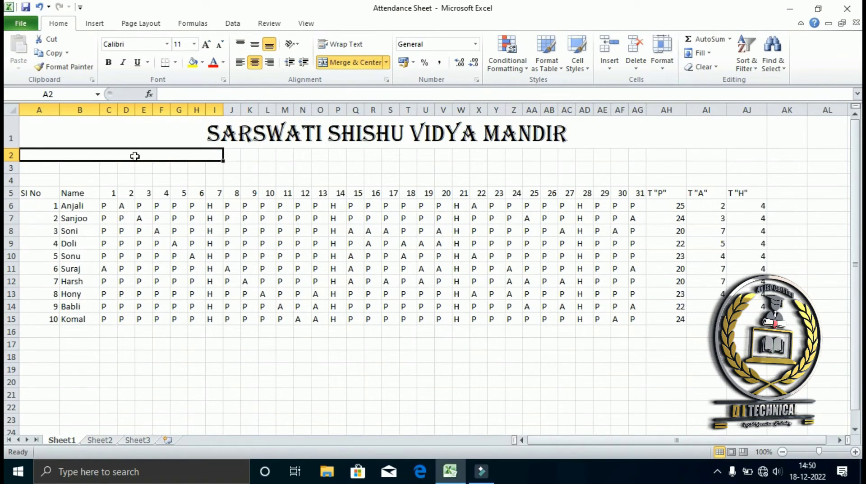
text(Class)
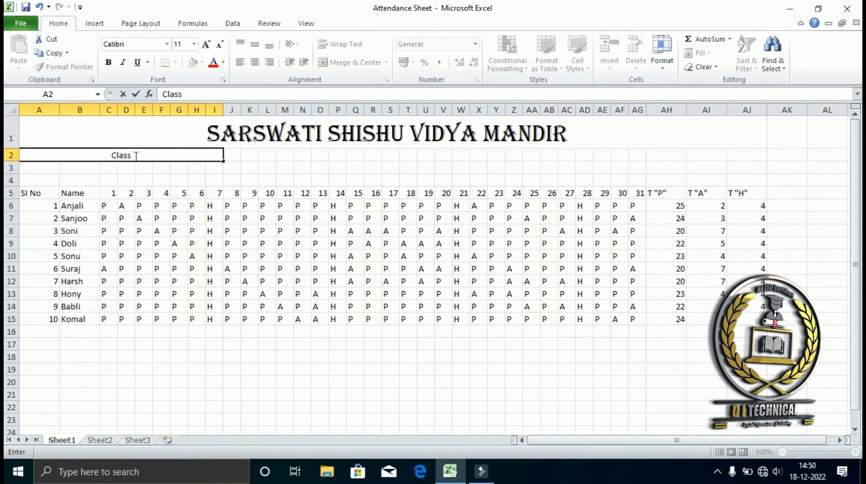
text( 10)
click(355, 167)
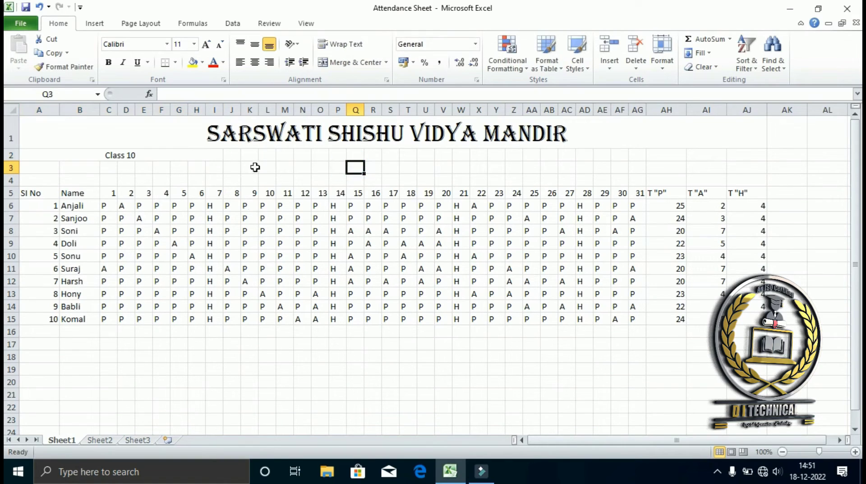
click(196, 155)
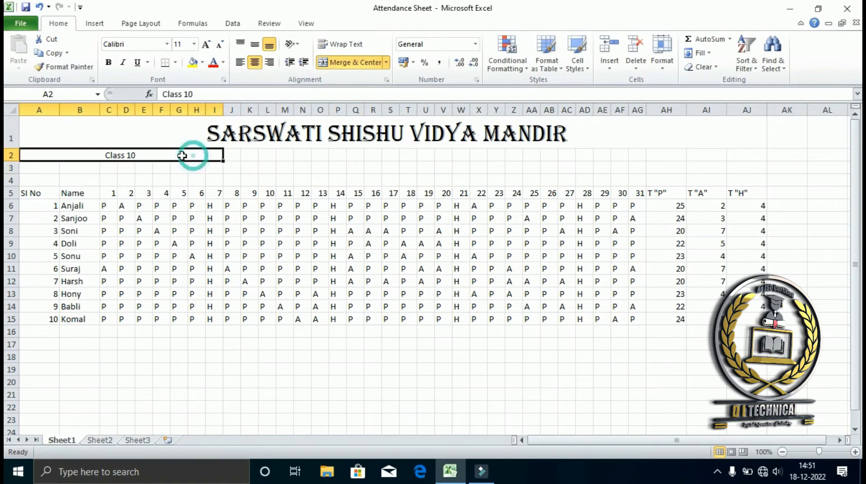
click(340, 62)
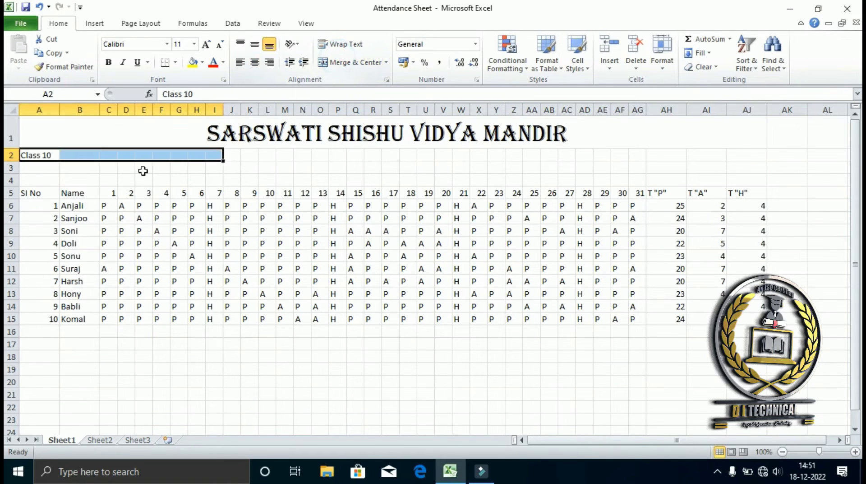
click(45, 155)
Merge A2:D2 and E2:G2 separately and relabel A2 as 'Class'
drag(48, 155, 128, 154)
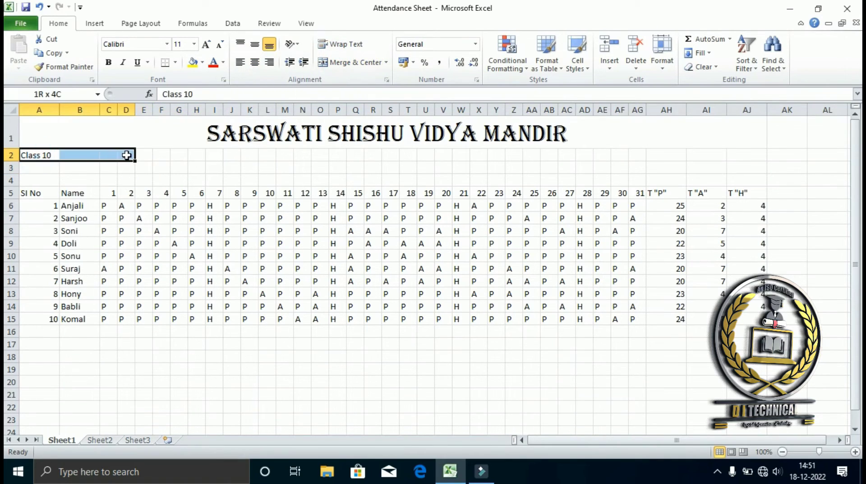
click(350, 68)
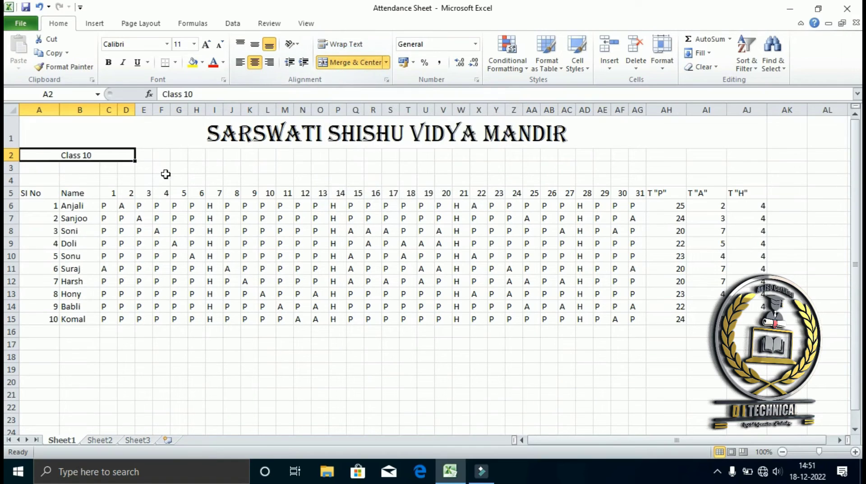
drag(150, 156, 183, 155)
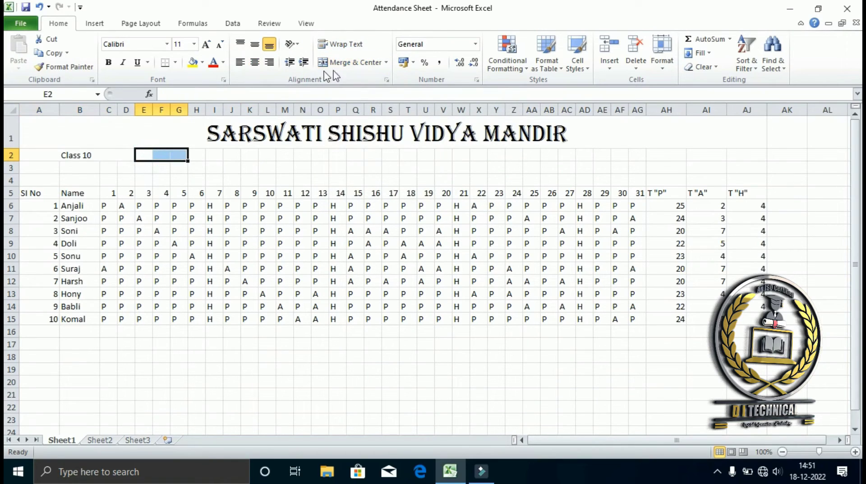
click(346, 62)
click(94, 158)
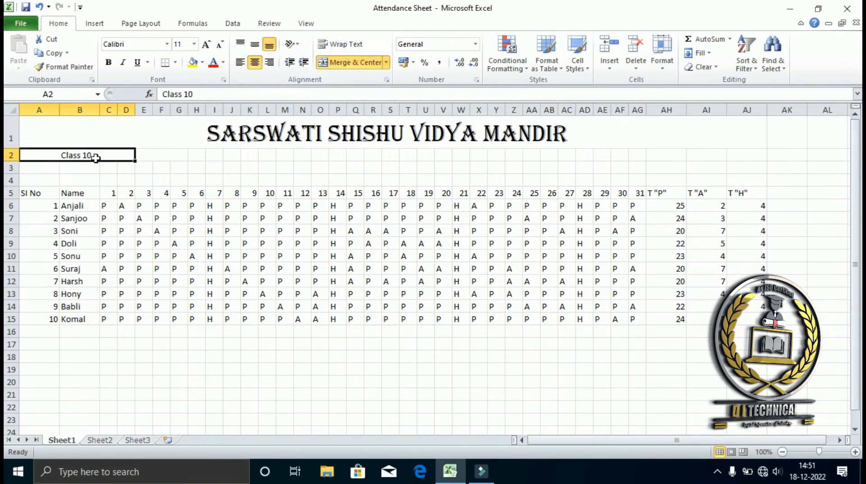
text(Cl)
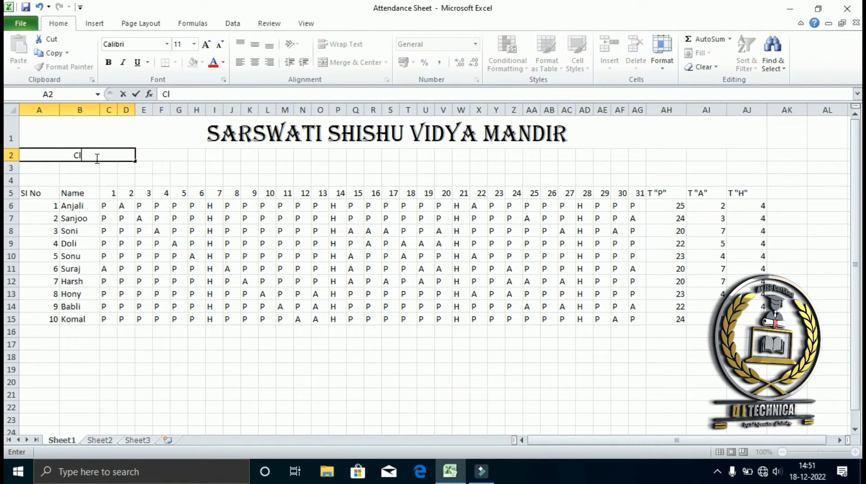
text(ass)
key(Tab)
Enter 10 in E2:G2 and merge and centre H2:AA2
text(1)
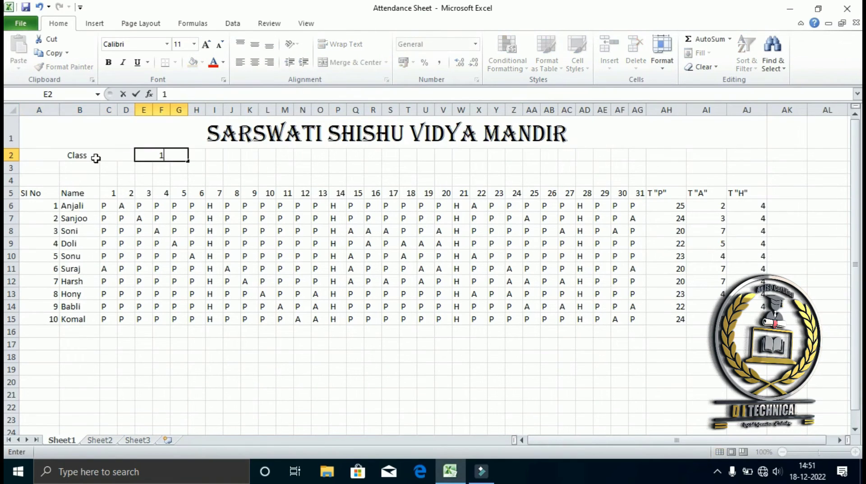
click(211, 156)
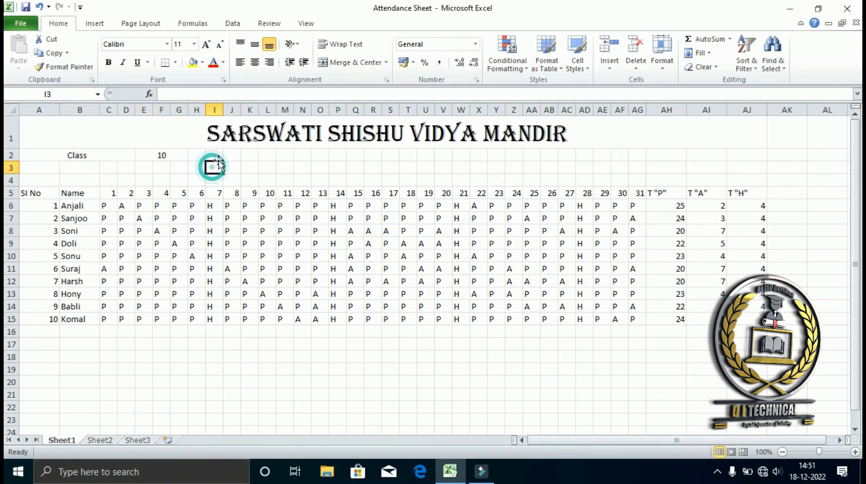
drag(206, 155, 368, 156)
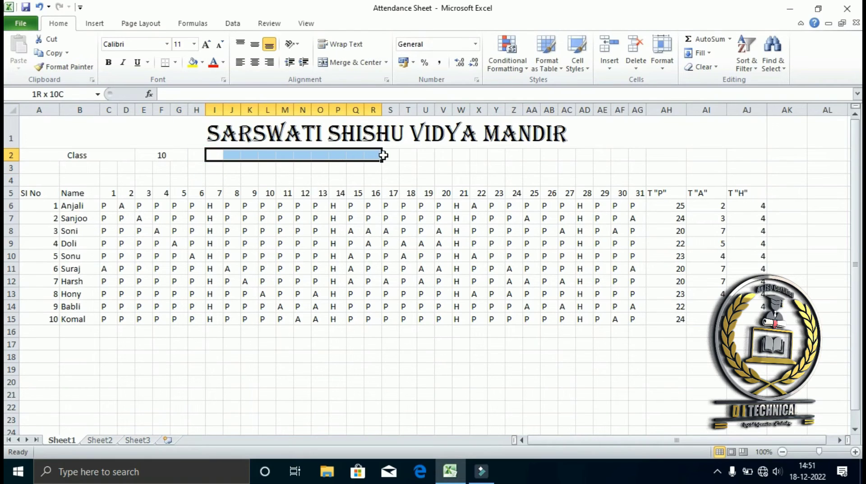
drag(197, 154, 529, 155)
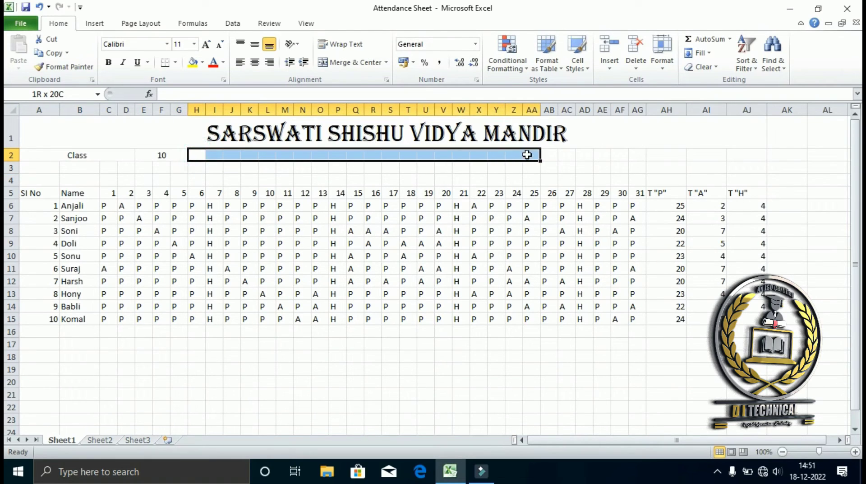
click(350, 62)
Type 'Attendance for the month of December 2022' into the merged H2 cell
text(Atte)
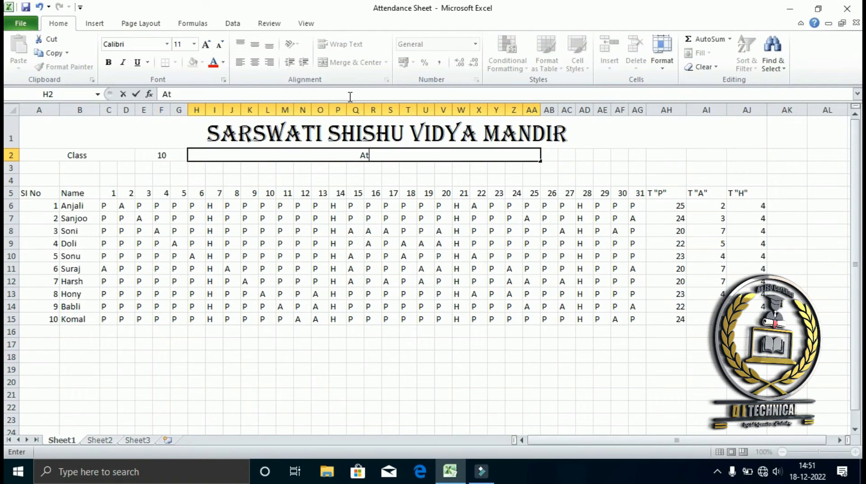
text(ndance)
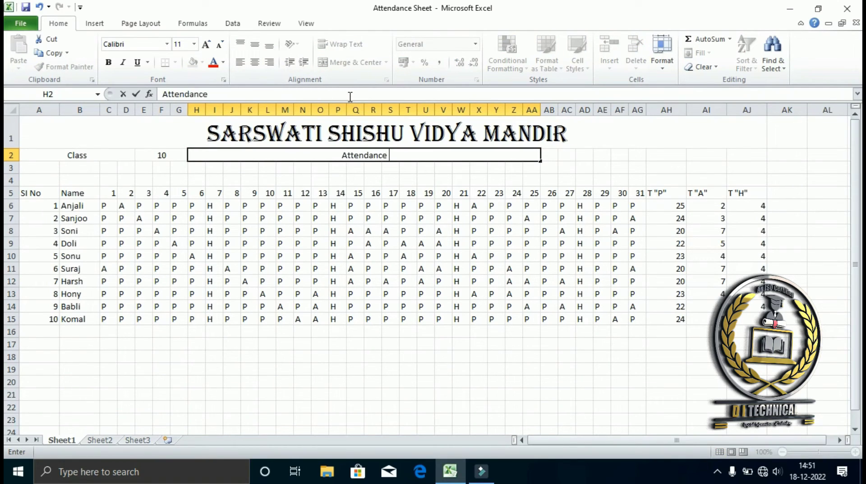
text( Shee)
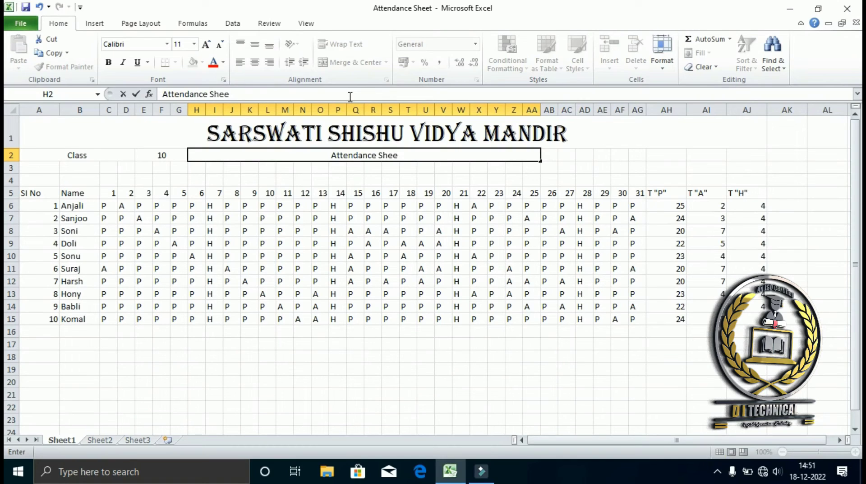
key(BackSpace)
key(BackSpace)
key(BackSpace)
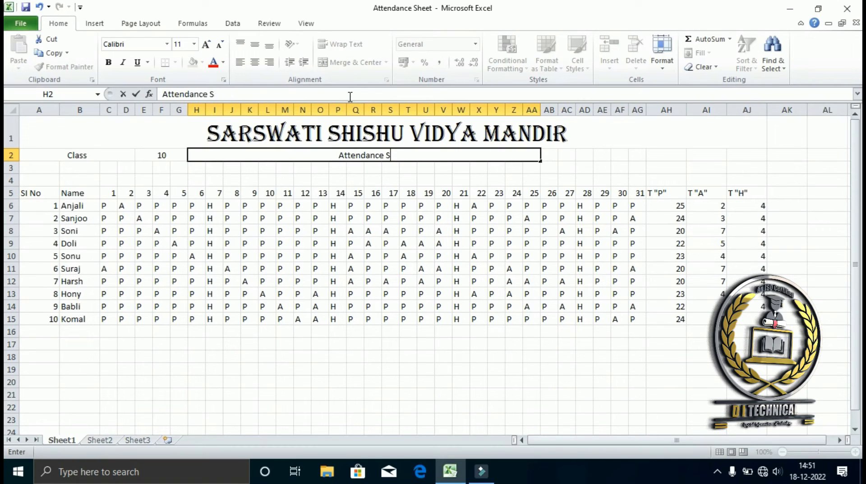
key(BackSpace)
text(fo)
text(r the mont)
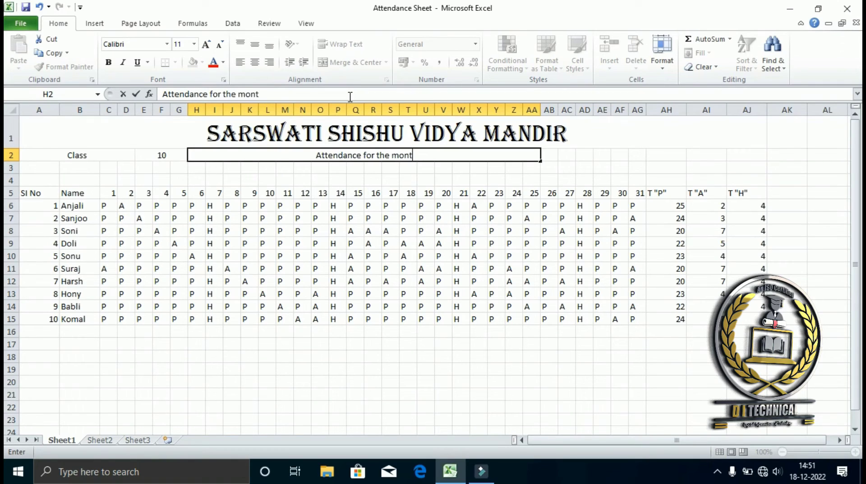
text(h of)
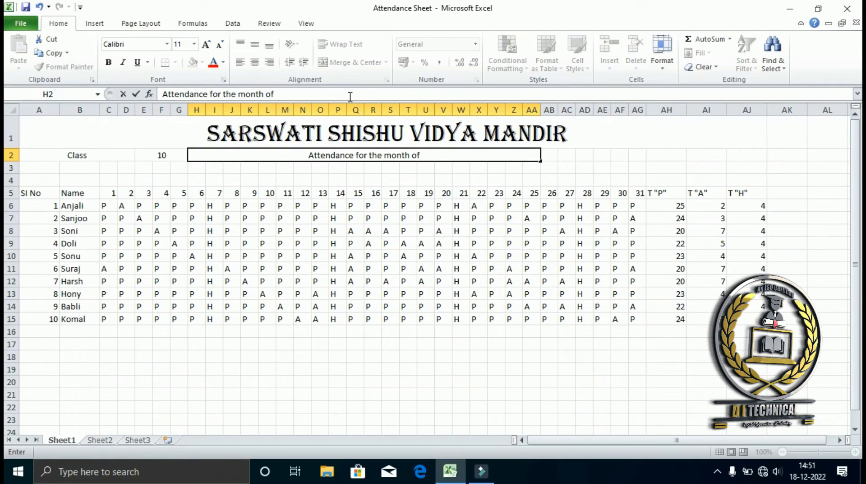
text( Dw)
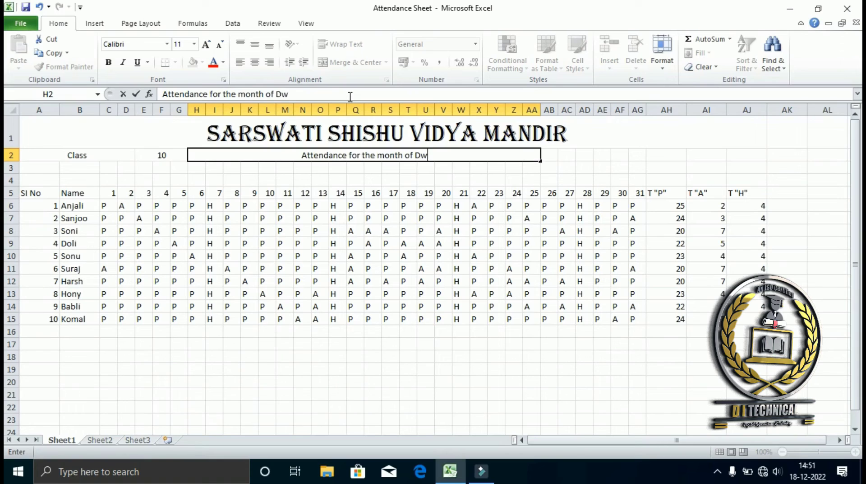
key(BackSpace)
text(ecembe)
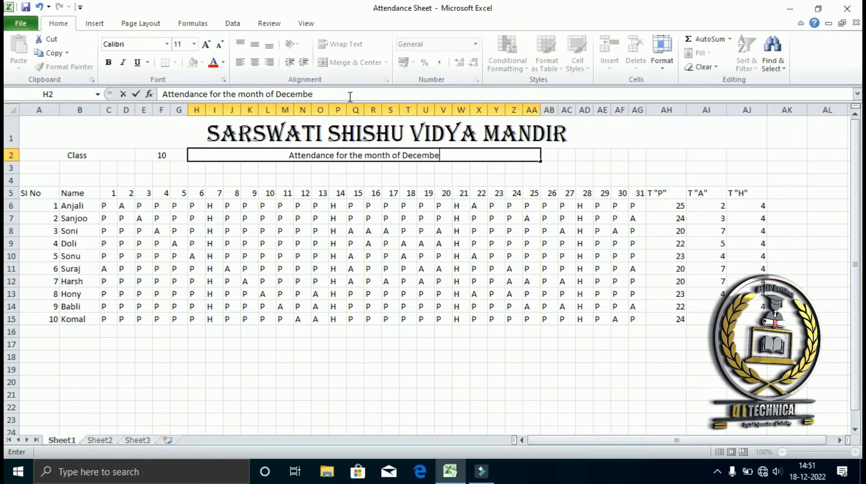
text(r 20)
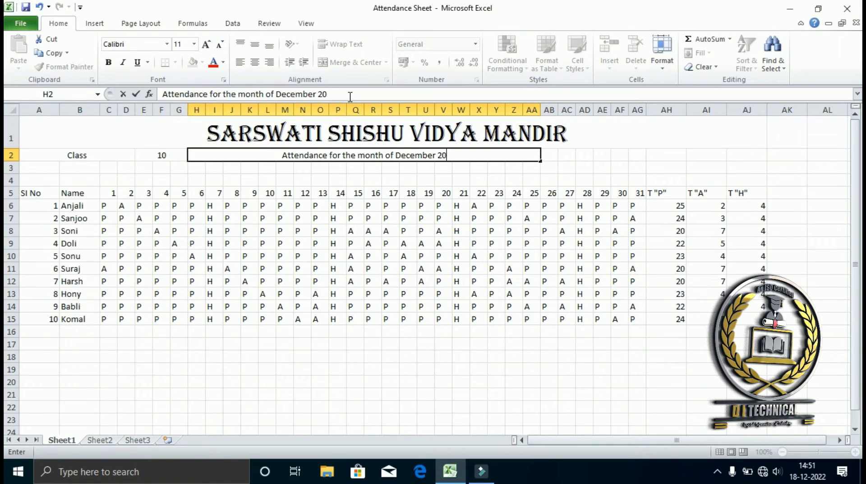
text(22)
key(Tab)
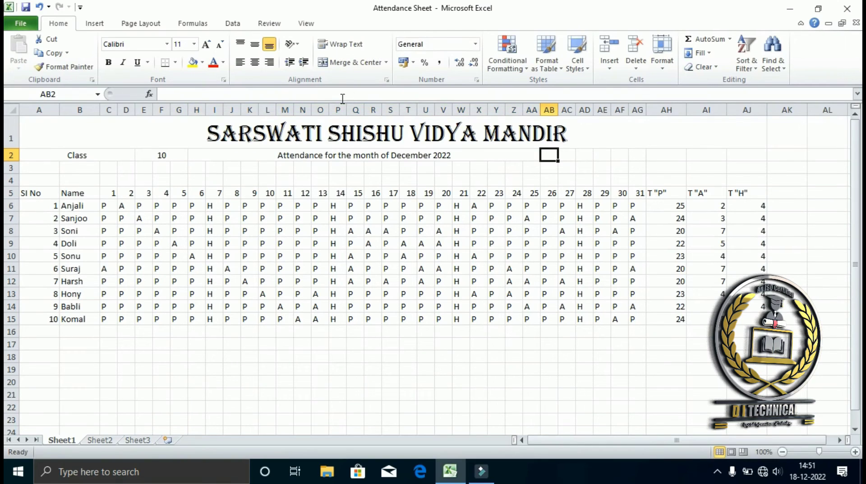
Merge and centre AB2:AJ2 and enter Section "A"
drag(553, 161, 609, 147)
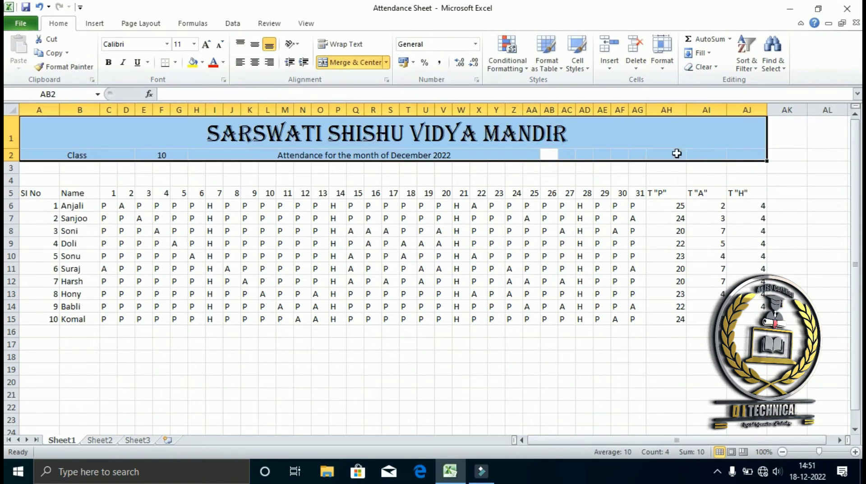
click(532, 192)
drag(550, 157, 747, 149)
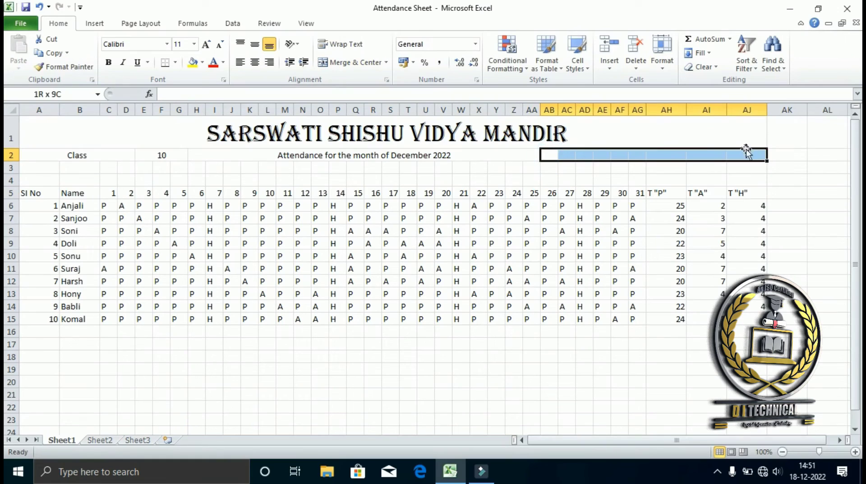
click(331, 62)
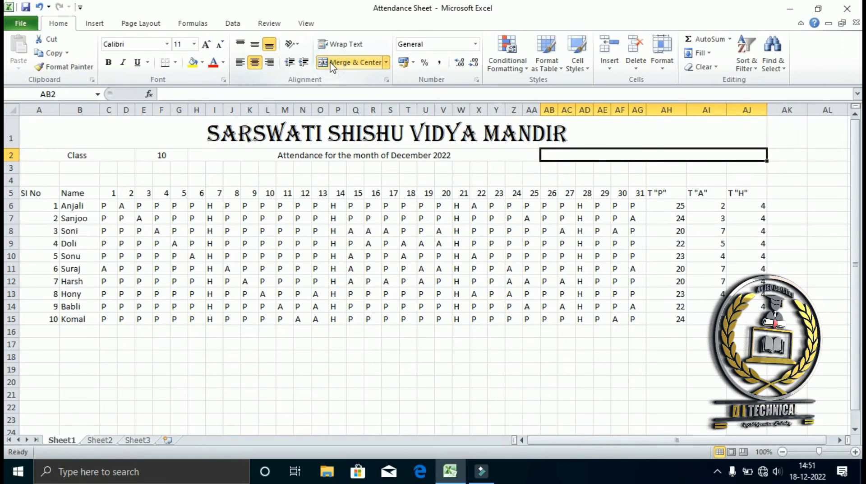
text(Section)
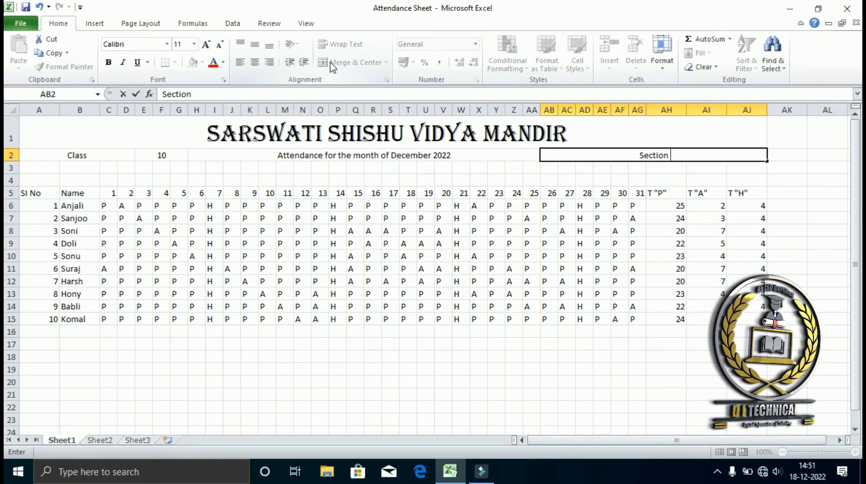
text( "A)
text(")
click(355, 231)
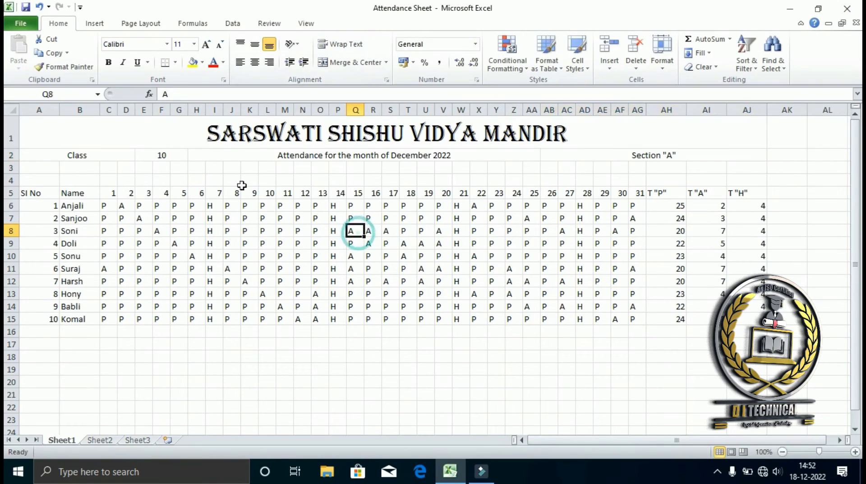
drag(54, 154, 670, 155)
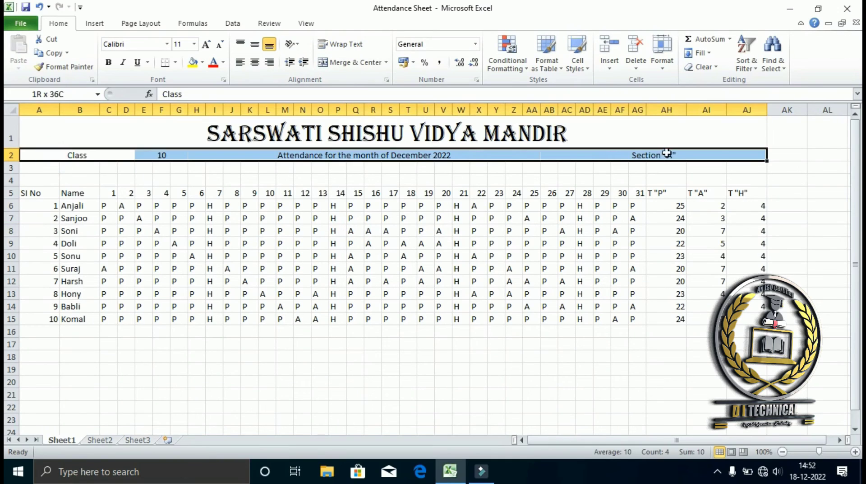
Set row 2's Class, month and section text to bold 12-point Cambria
click(165, 44)
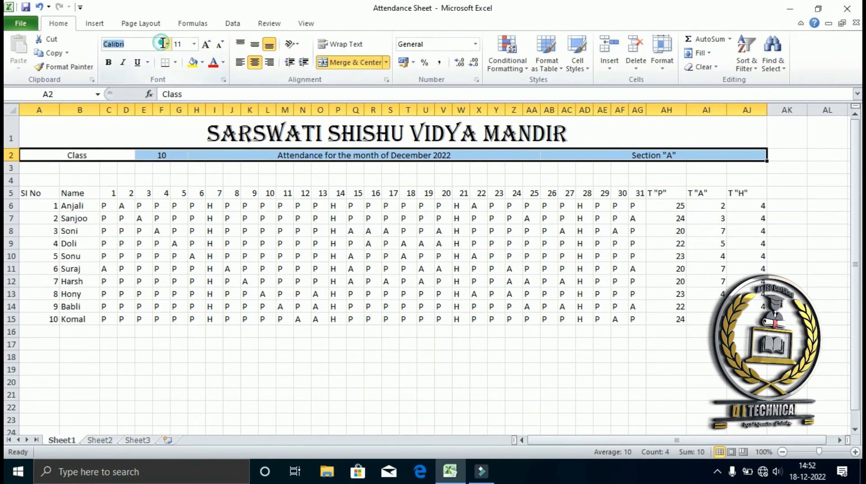
click(167, 44)
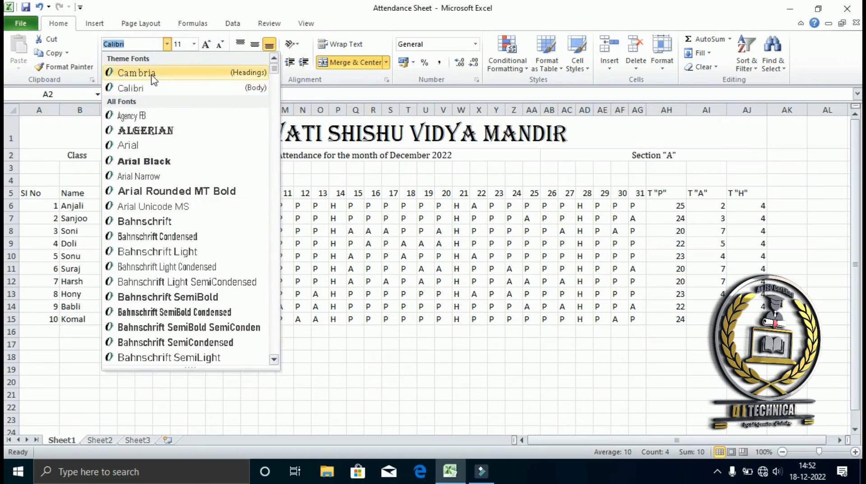
click(122, 72)
click(205, 43)
click(206, 44)
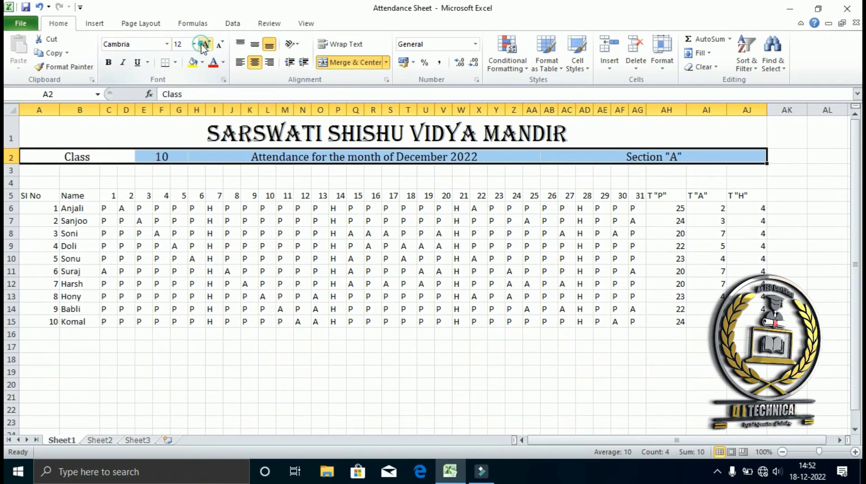
click(108, 61)
click(127, 208)
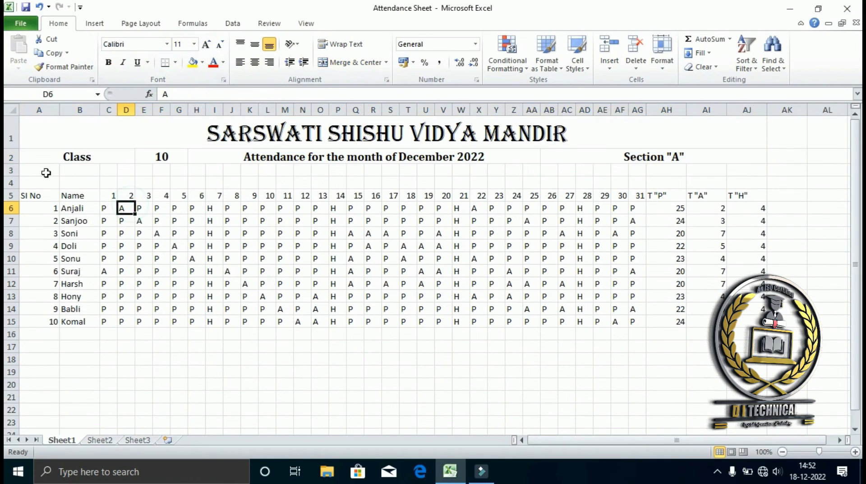
Delete the two blank rows 3 and 4 above the table headers
drag(12, 170, 12, 177)
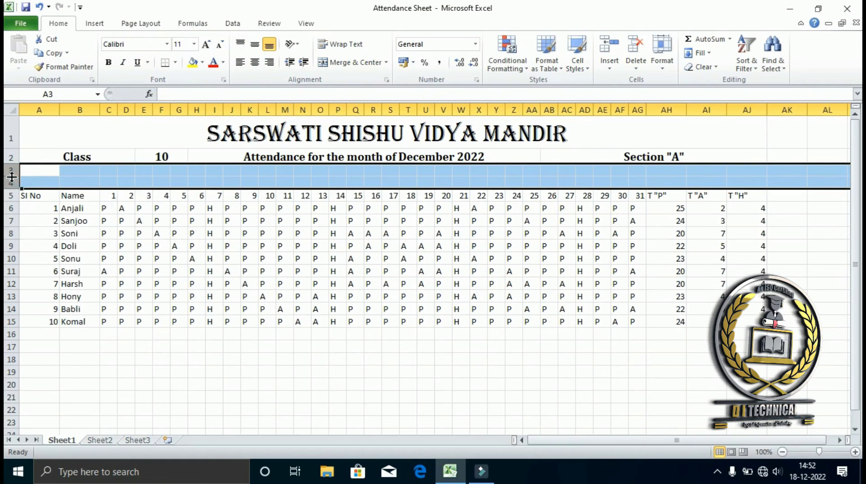
click(636, 45)
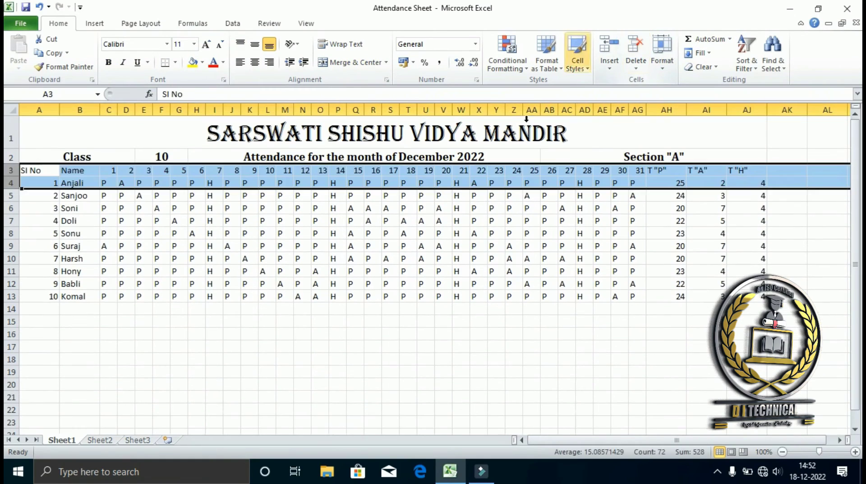
click(373, 233)
Make the Si No/Name/day header row bold
mouse_move(27, 170)
mouse_down()
mouse_move(784, 165)
mouse_move(747, 170)
mouse_up()
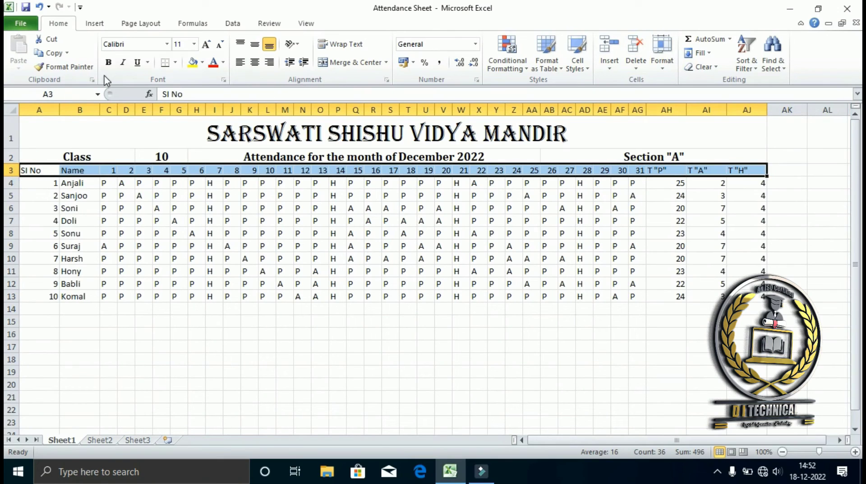
click(108, 62)
click(202, 63)
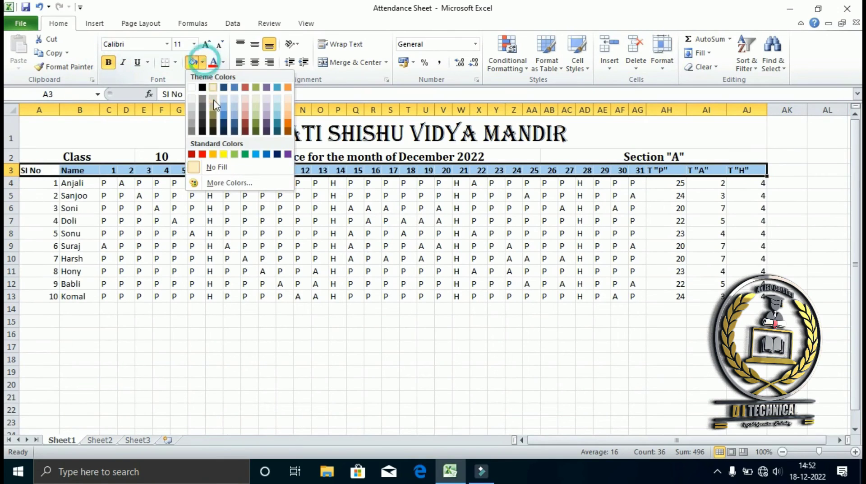
Fill the header row grey and apply All Borders to A3:AJ13
click(195, 118)
click(113, 234)
mouse_move(28, 171)
mouse_down()
mouse_move(659, 220)
mouse_move(752, 298)
mouse_up()
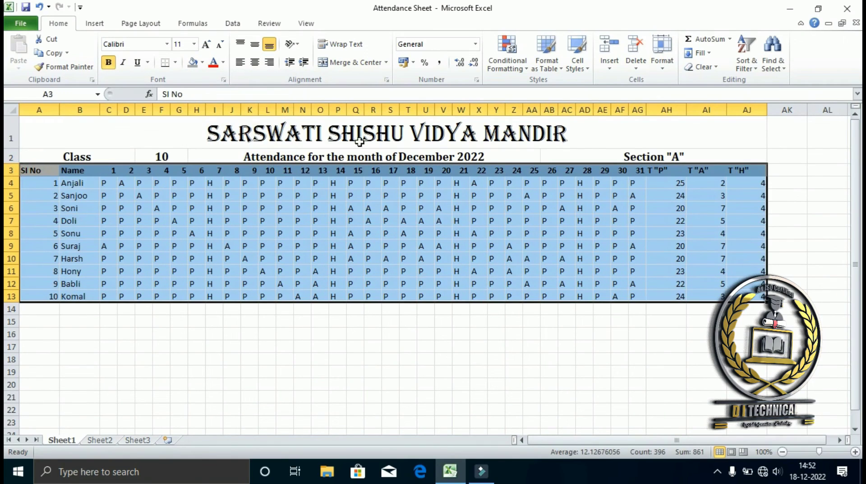
click(175, 63)
click(191, 163)
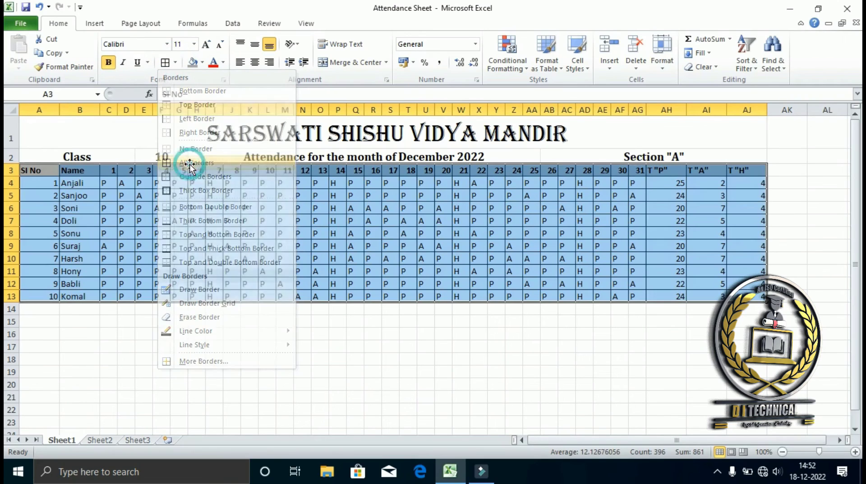
Add a thick box border around A1:AJ13
mouse_move(81, 135)
mouse_down()
mouse_move(418, 275)
mouse_move(424, 295)
mouse_up()
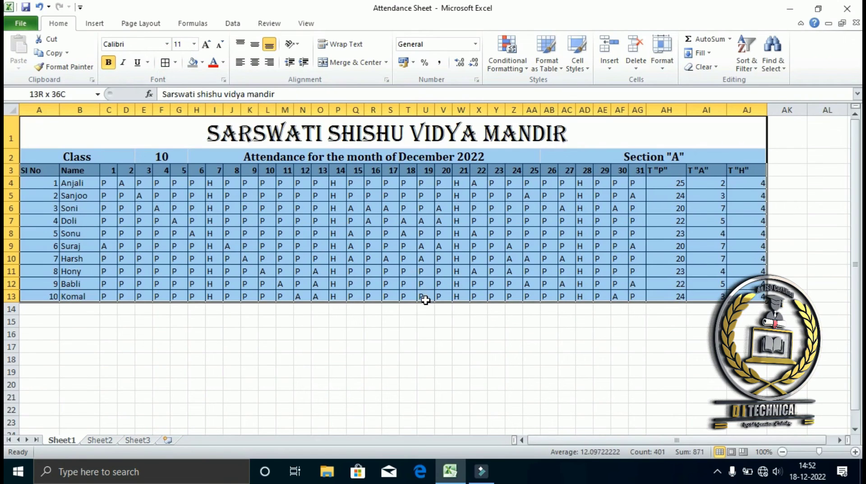
click(175, 63)
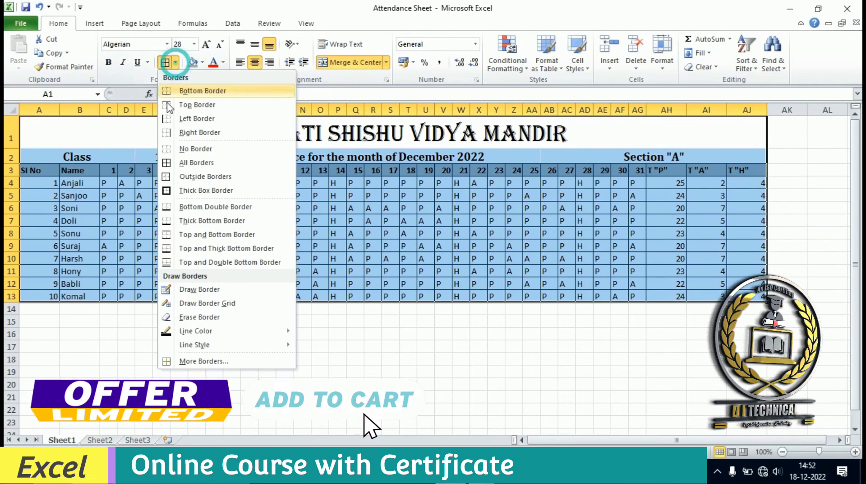
click(185, 189)
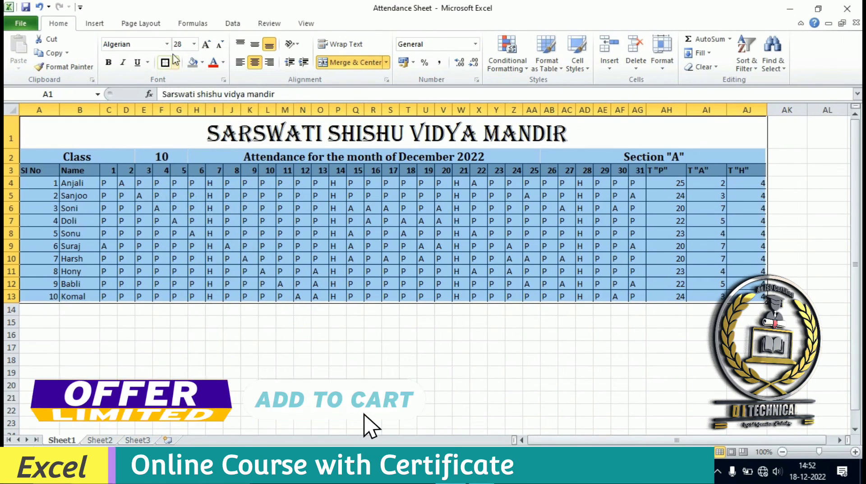
click(426, 385)
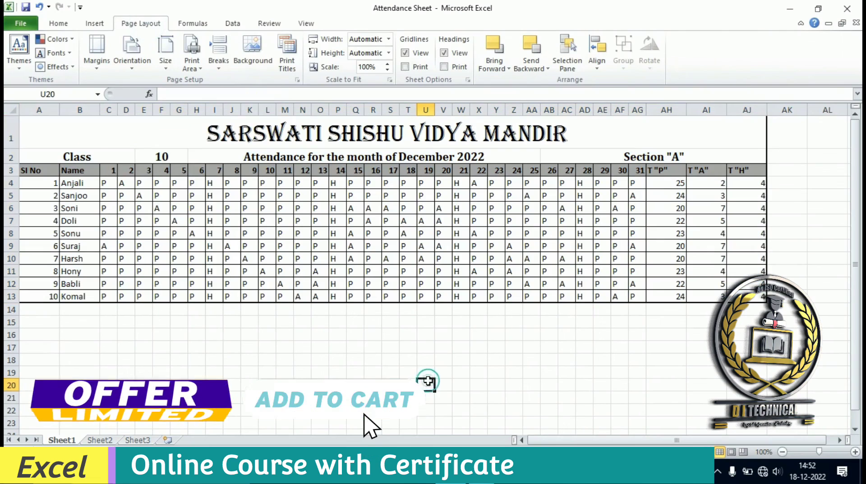